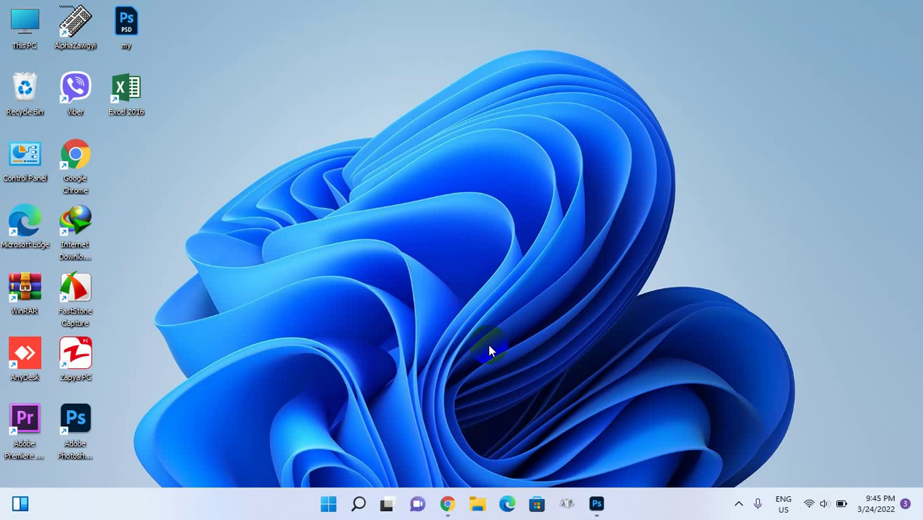
click(597, 505)
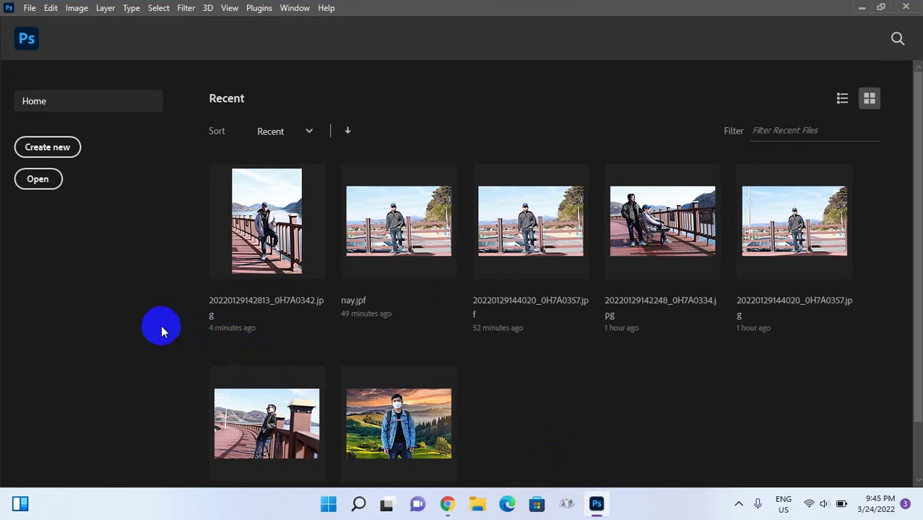
click(268, 238)
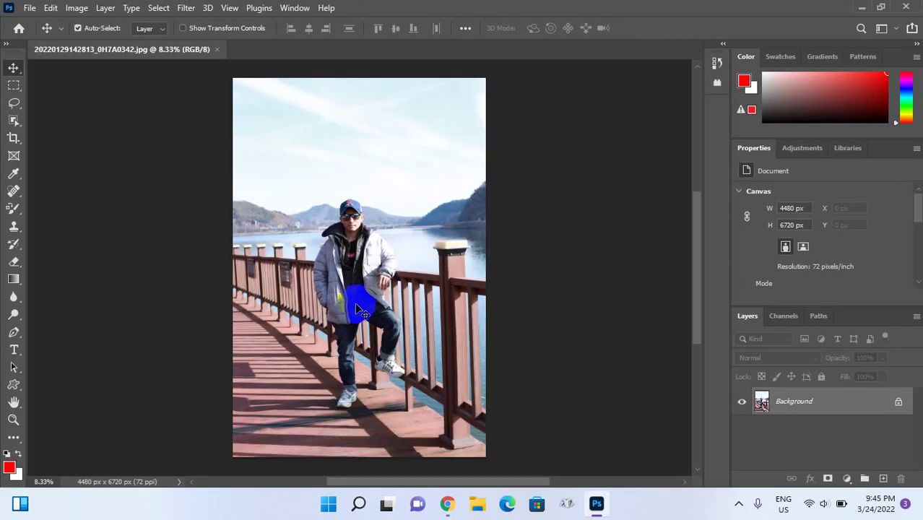
scroll(360, 310, up, 1)
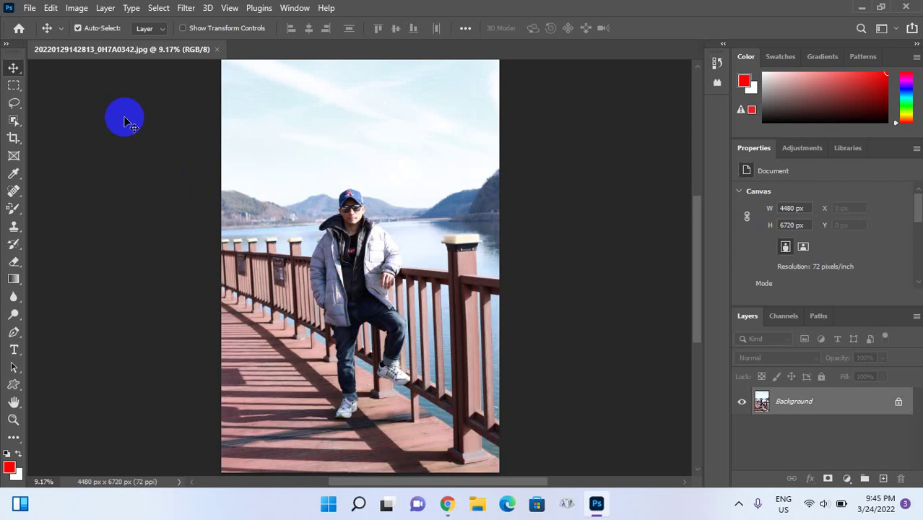
Step: Launch Edit > Sky Replacement on the boardwalk photo
click(52, 9)
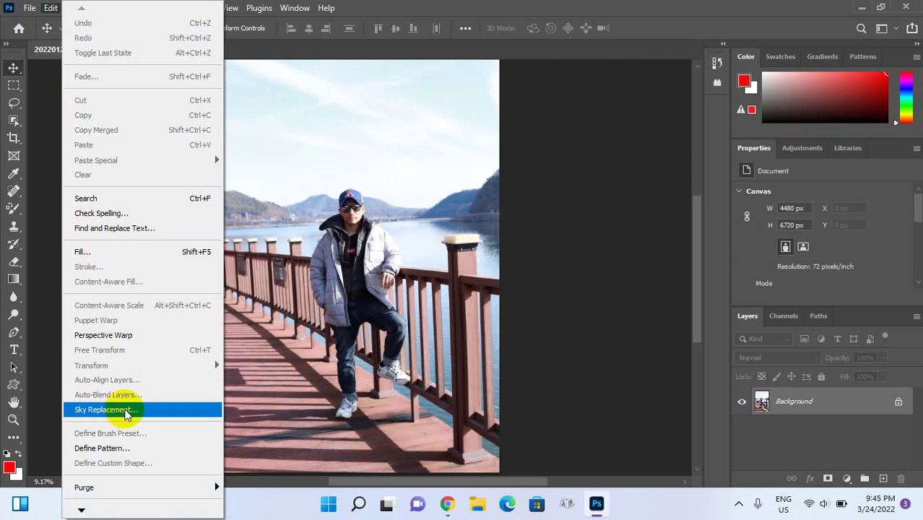
click(125, 411)
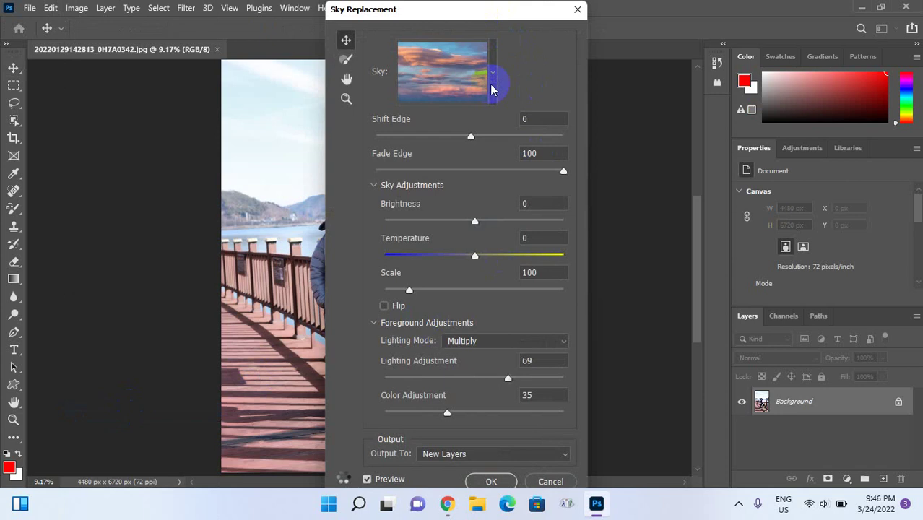
Step: Move the Sky Replacement dialog aside and preview the vivid orange sunset sky preset
drag(478, 9, 708, 10)
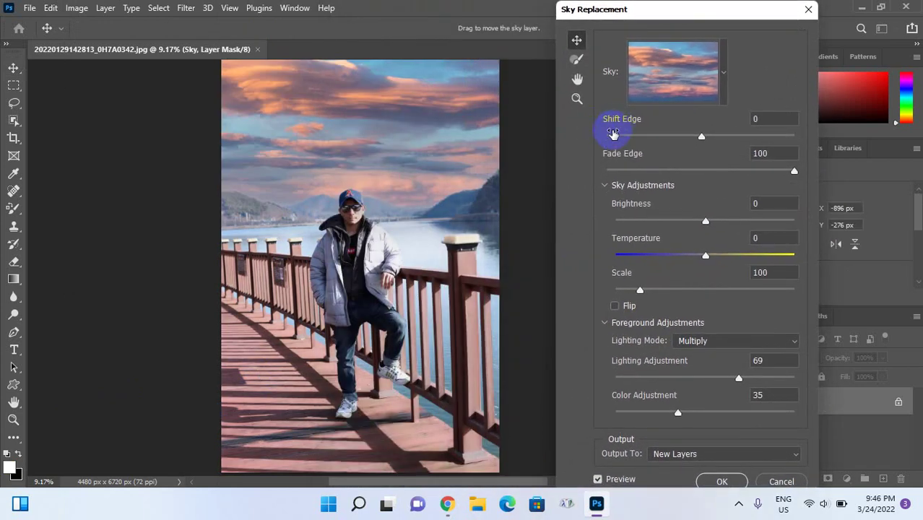
click(725, 74)
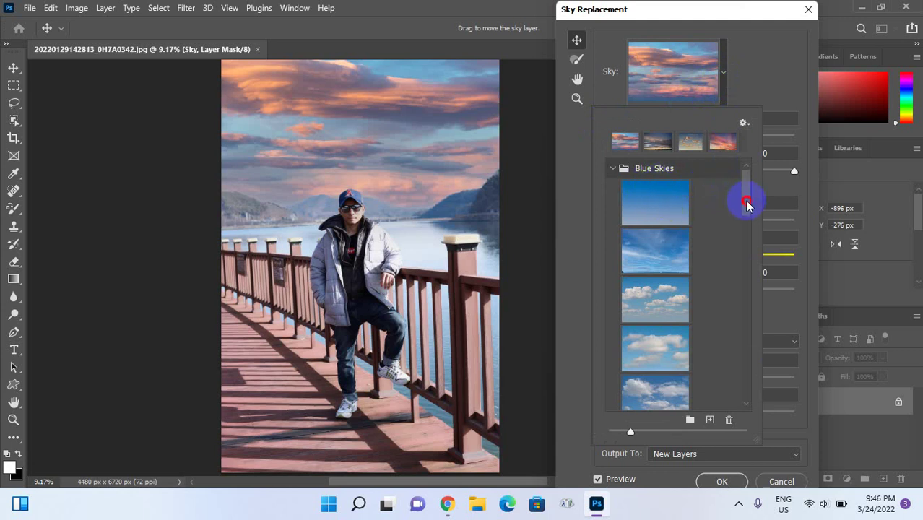
drag(744, 200, 740, 384)
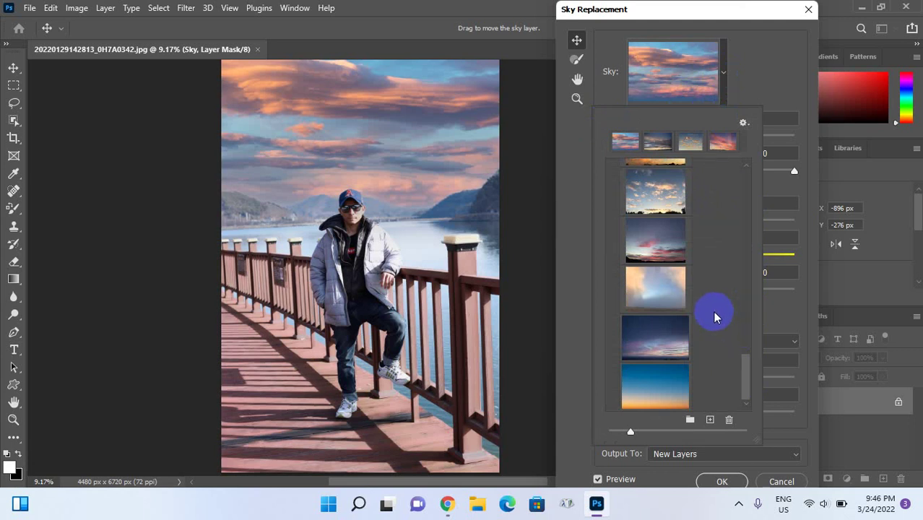
drag(744, 371, 746, 294)
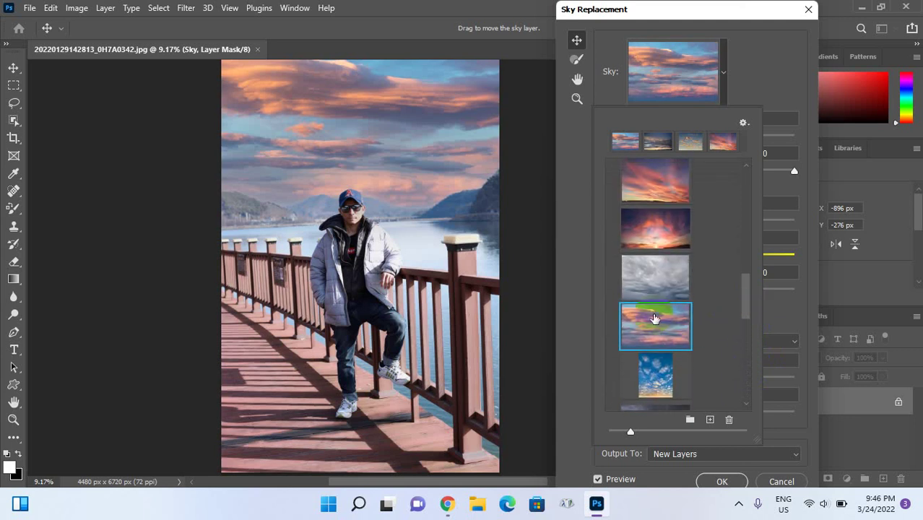
click(658, 233)
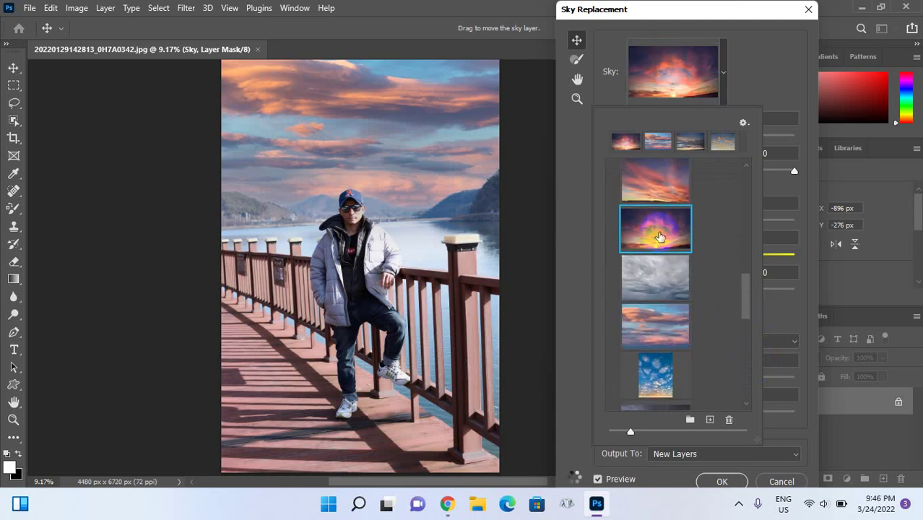
Step: Try the blue sky with white clouds, then select the pink sunset clouds preset
drag(752, 299, 732, 203)
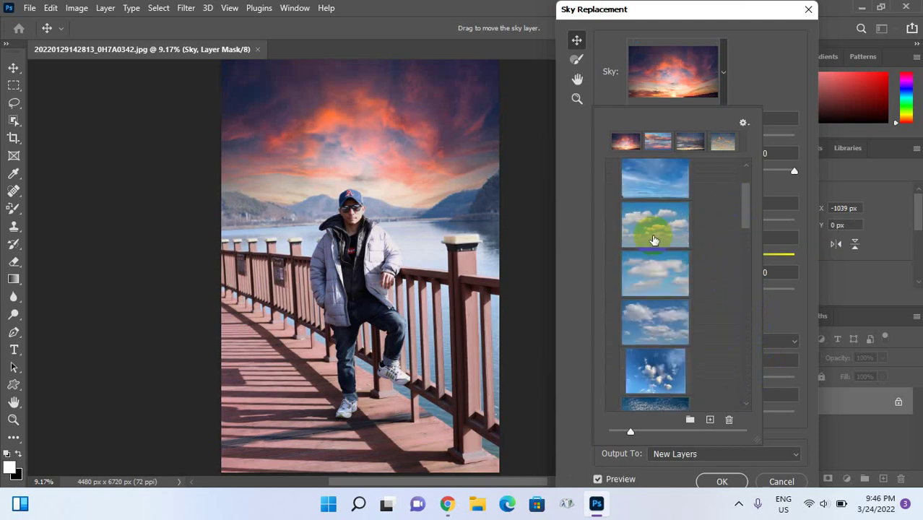
click(654, 240)
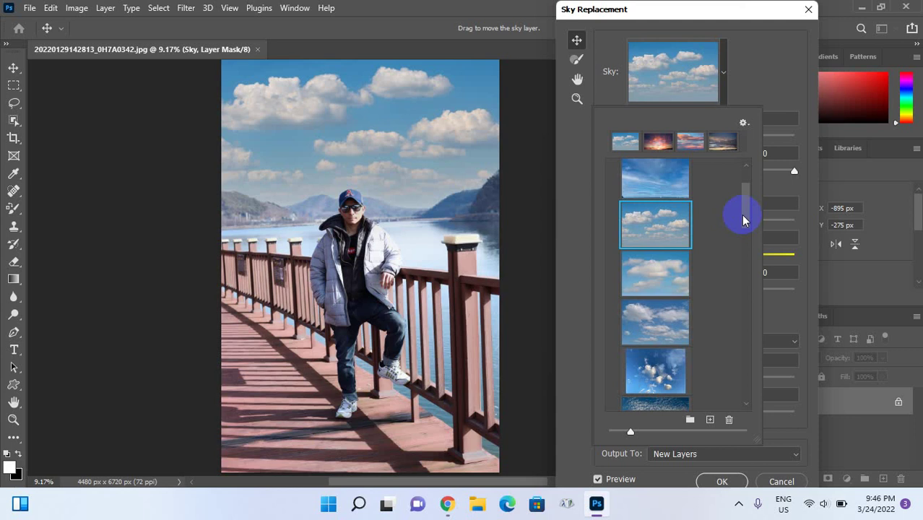
drag(745, 221, 733, 278)
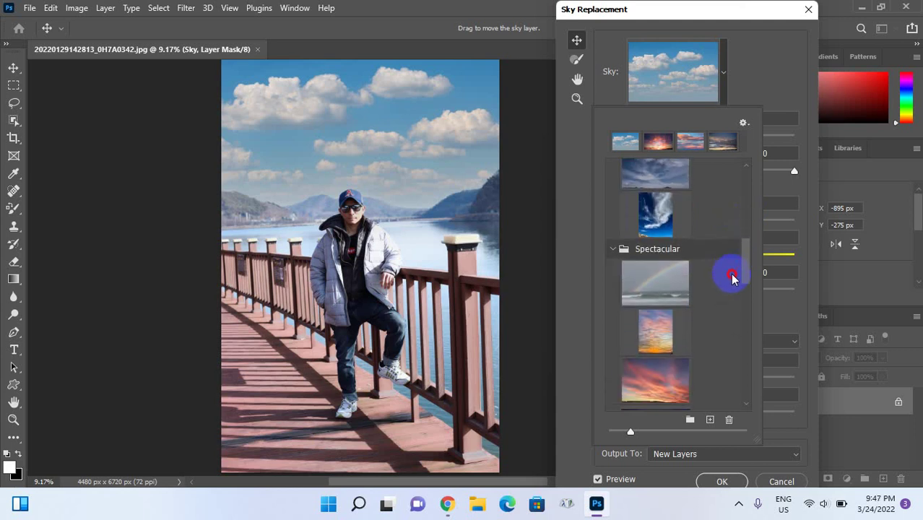
scroll(726, 304, down, 2)
scroll(726, 303, down, 2)
scroll(725, 303, down, 1)
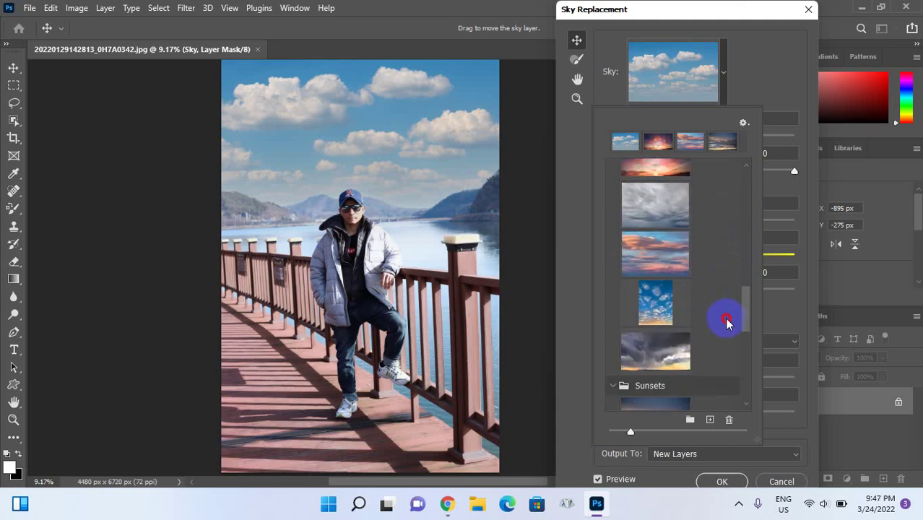
click(657, 255)
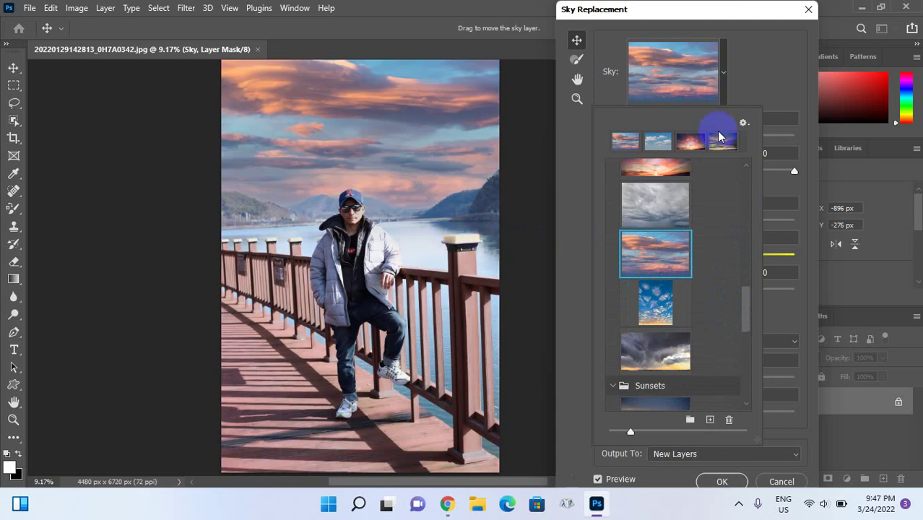
Step: Close the sky preset list, reopen it, and close it again keeping the pink sunset sky
click(724, 76)
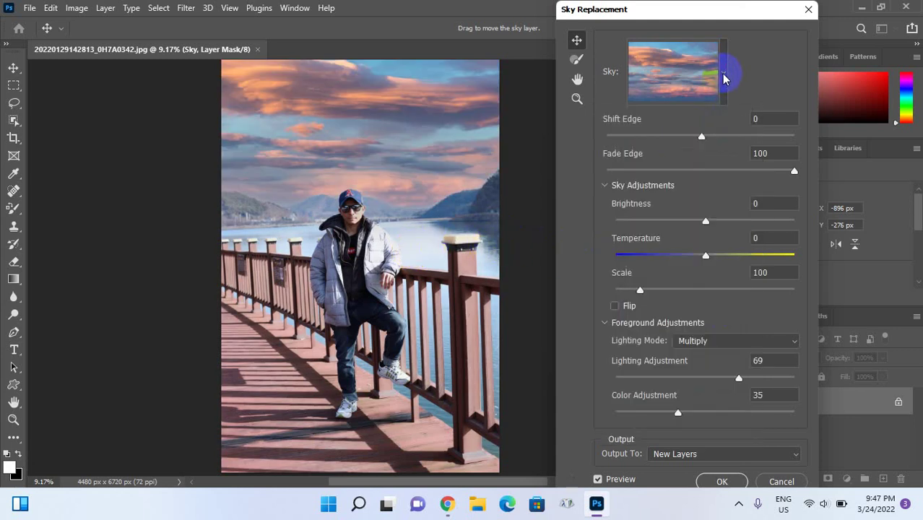
click(723, 86)
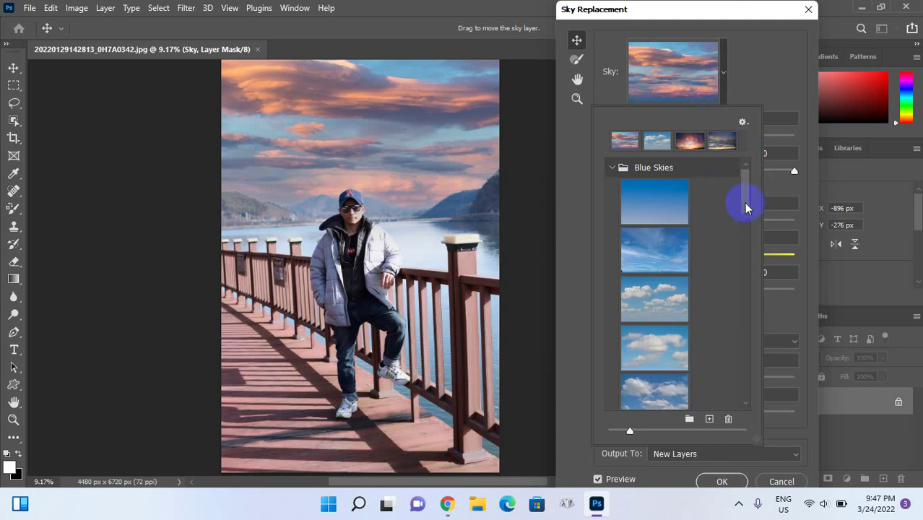
mouse_move(745, 206)
mouse_down()
mouse_move(752, 269)
mouse_move(766, 182)
mouse_up()
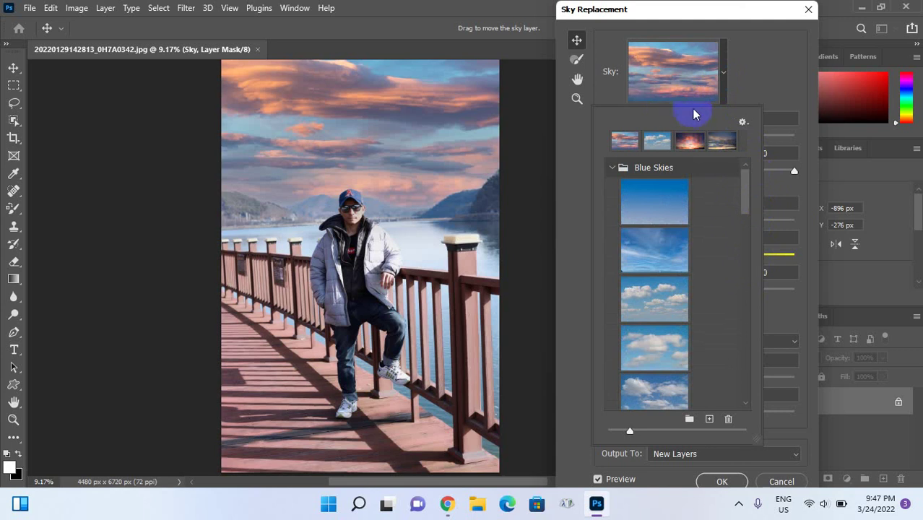
click(725, 77)
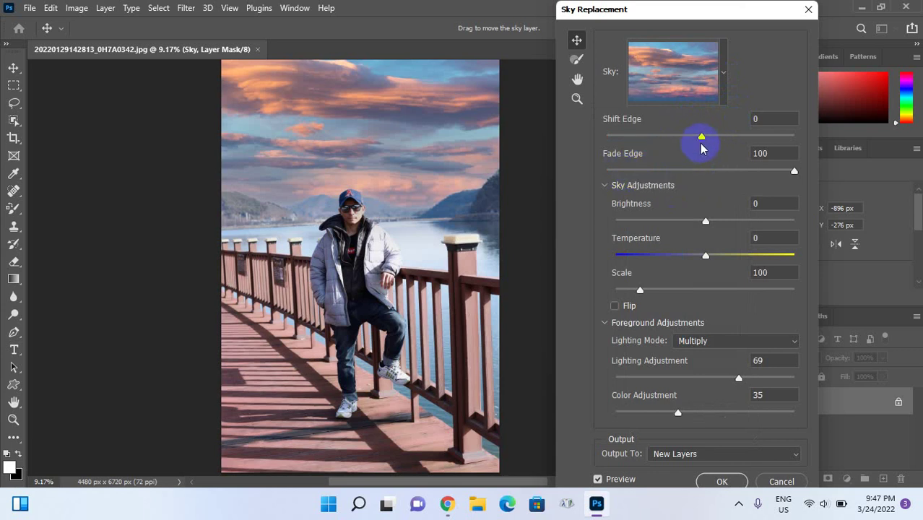
Step: Set the sky's Shift Edge to 19 and its Brightness to -6
drag(702, 137, 734, 149)
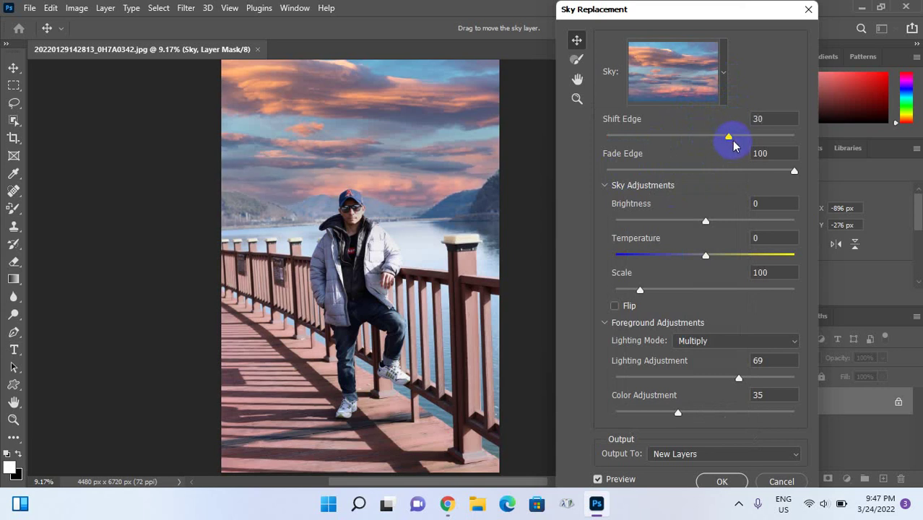
drag(728, 139, 719, 142)
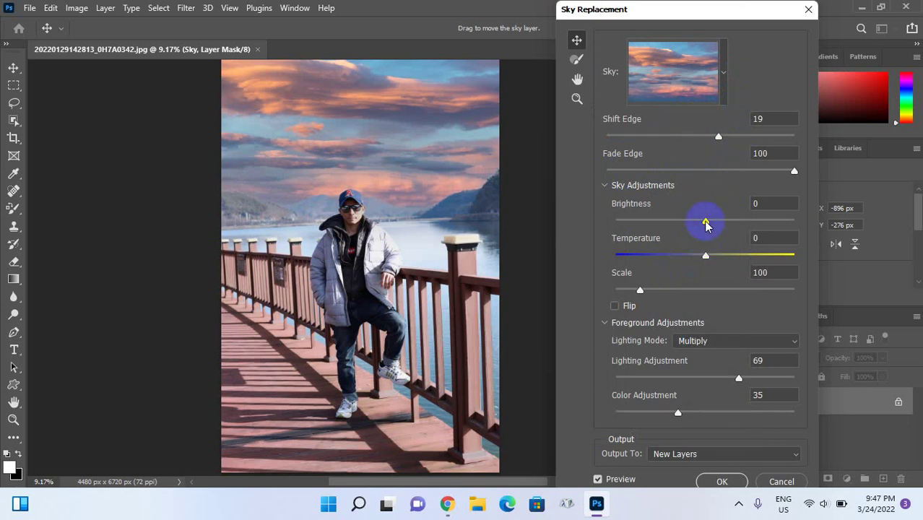
drag(705, 222, 689, 223)
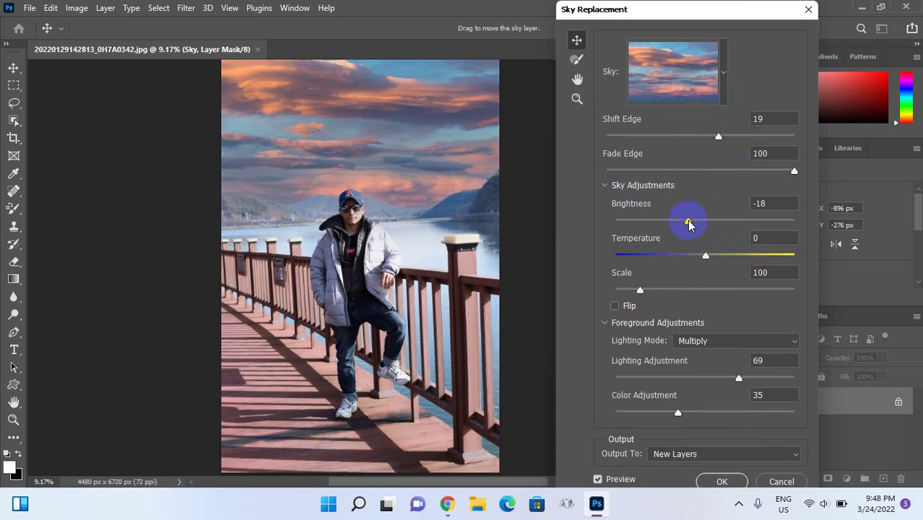
drag(689, 223, 699, 221)
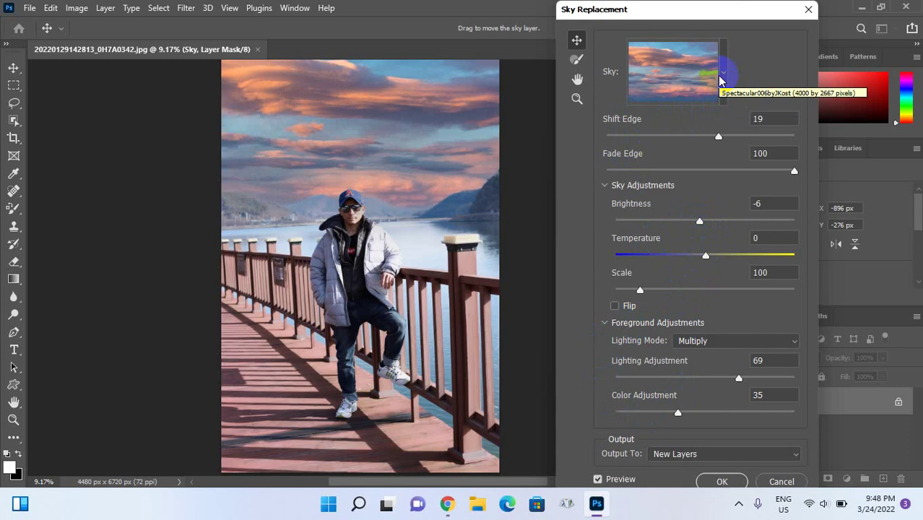
Step: Apply the sky replacement, collapse its group, and toggle its visibility to compare before and after
click(723, 482)
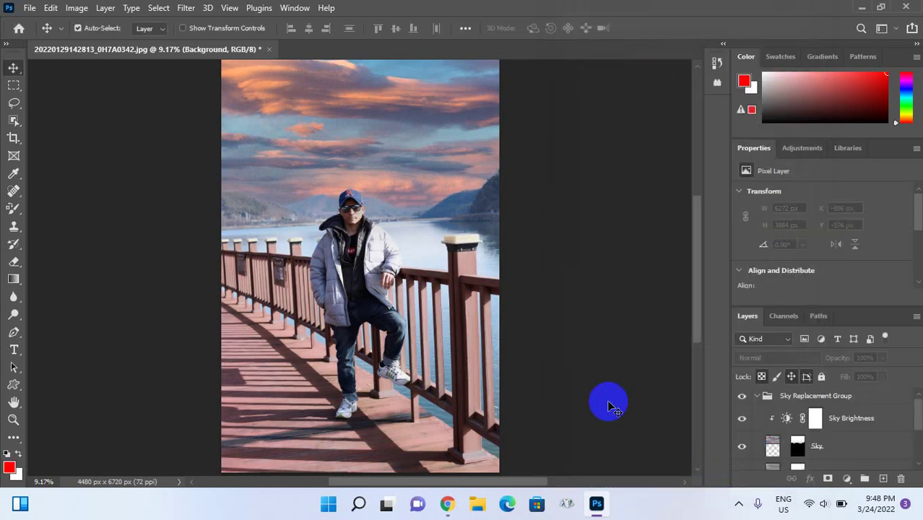
click(756, 396)
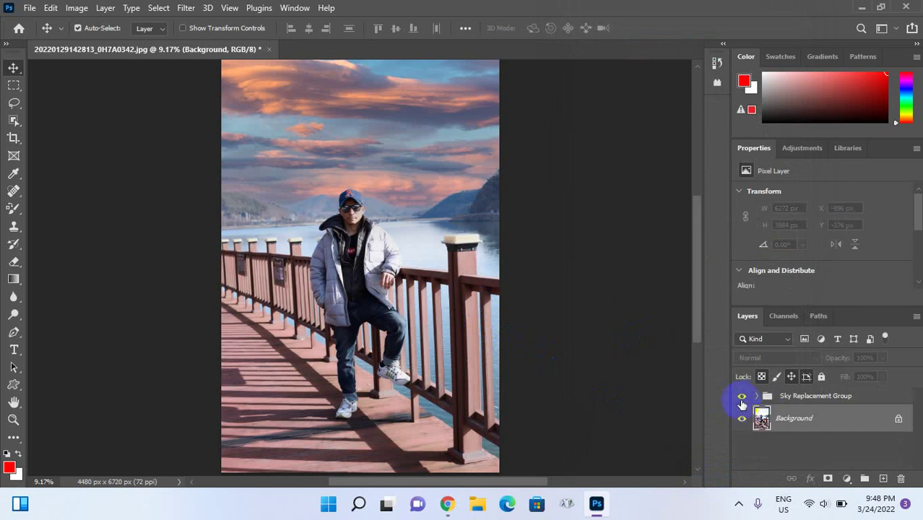
click(742, 397)
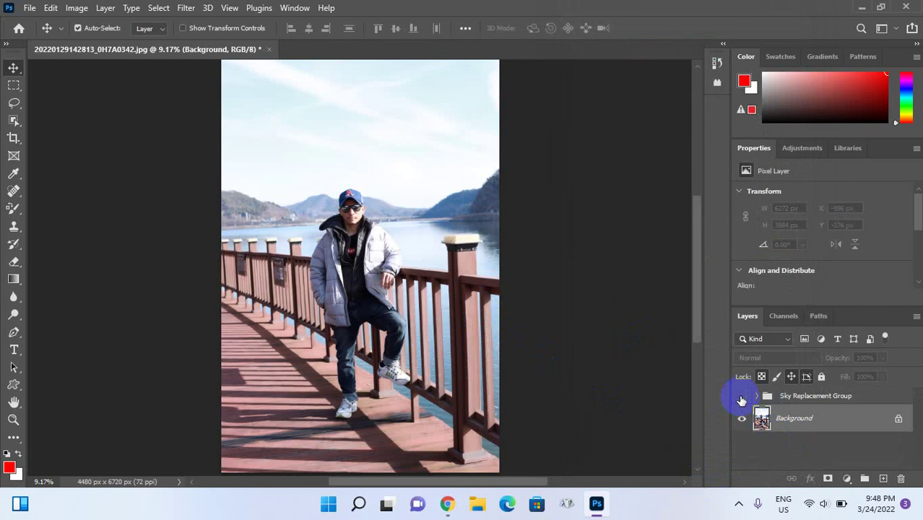
click(742, 397)
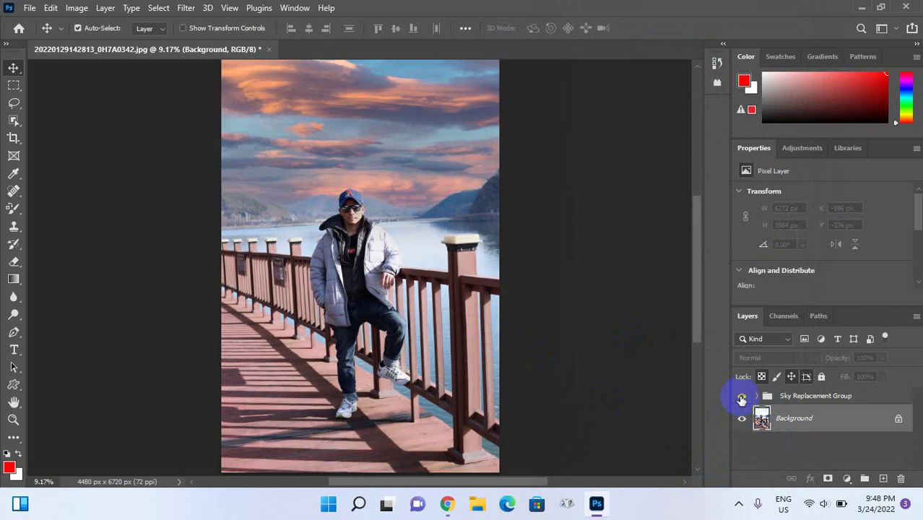
click(29, 8)
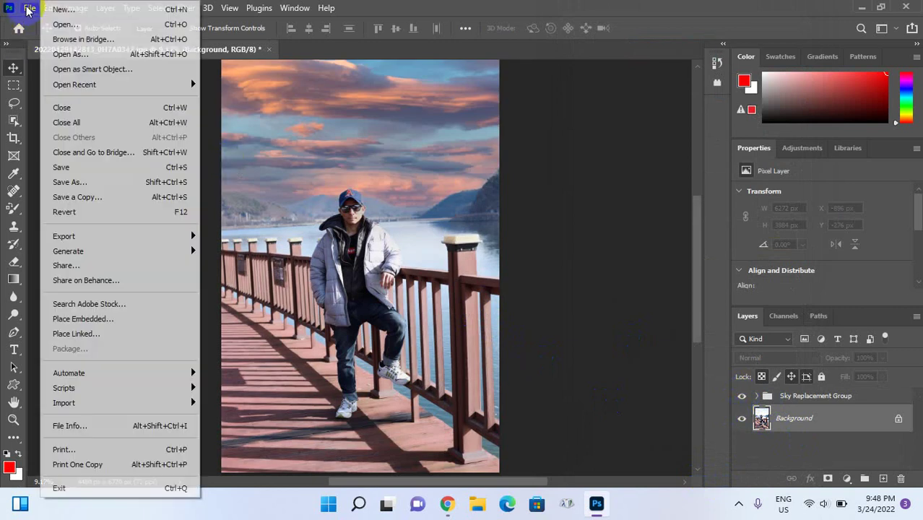
click(64, 24)
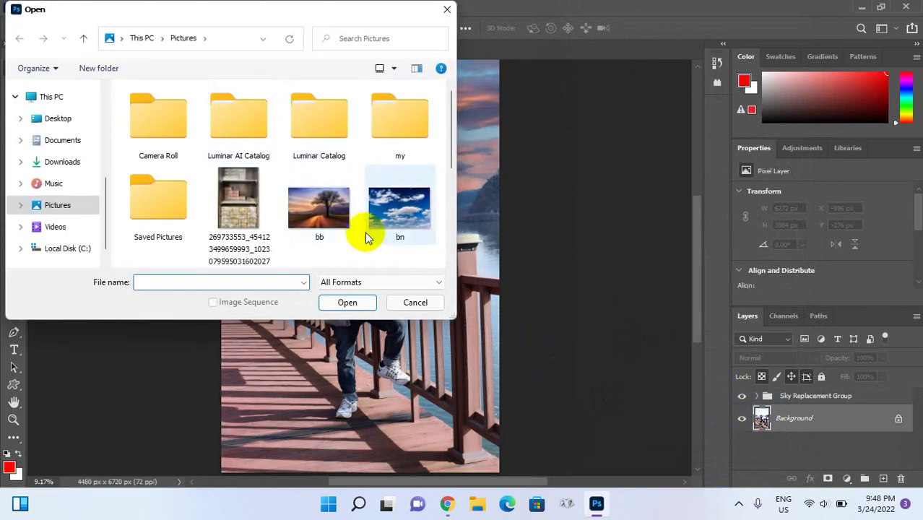
scroll(357, 231, down, 5)
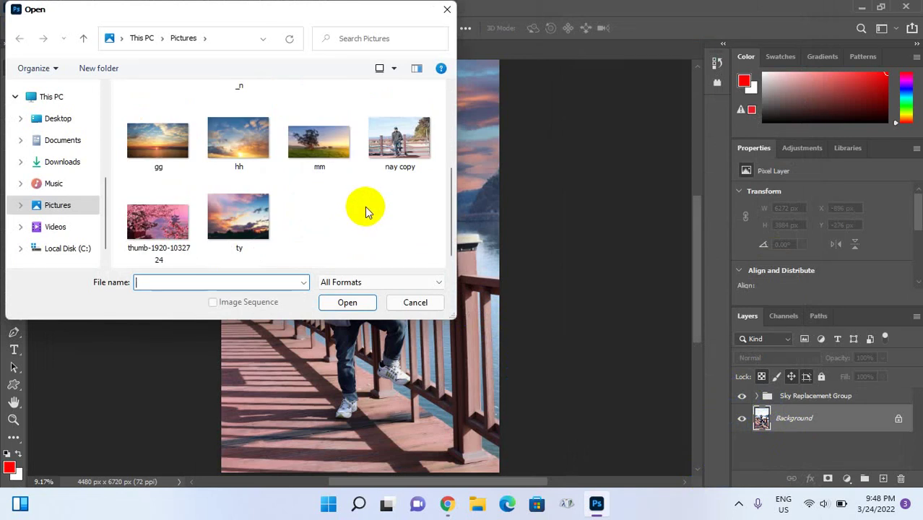
scroll(365, 210, up, 5)
double_click(402, 141)
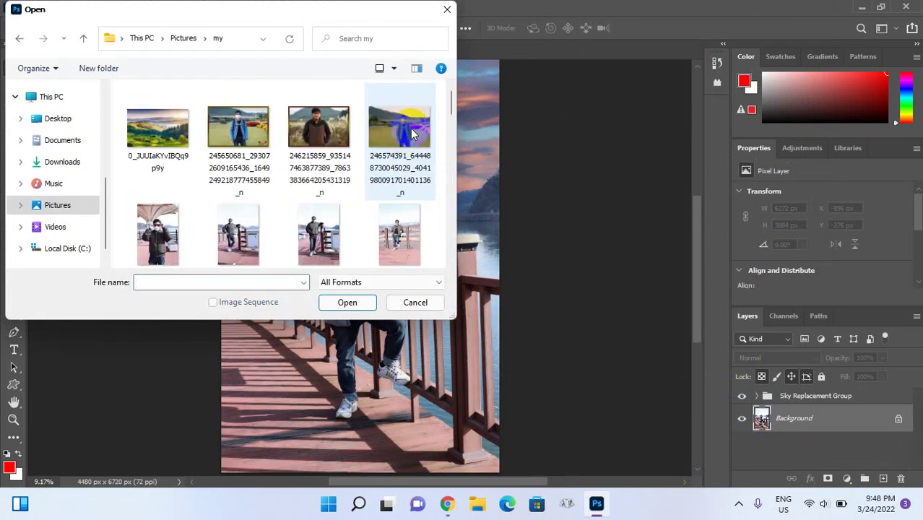
mouse_move(450, 105)
mouse_down()
mouse_move(430, 165)
mouse_move(429, 154)
mouse_up()
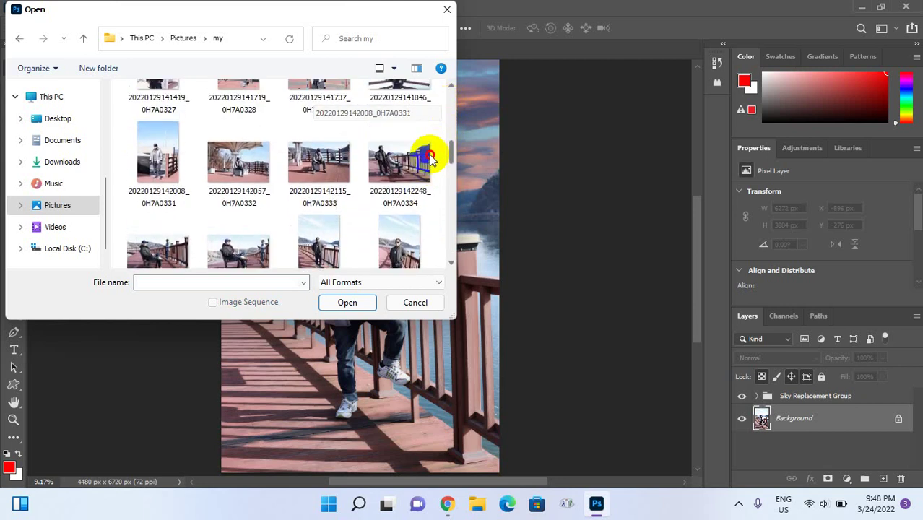
click(390, 163)
double_click(390, 163)
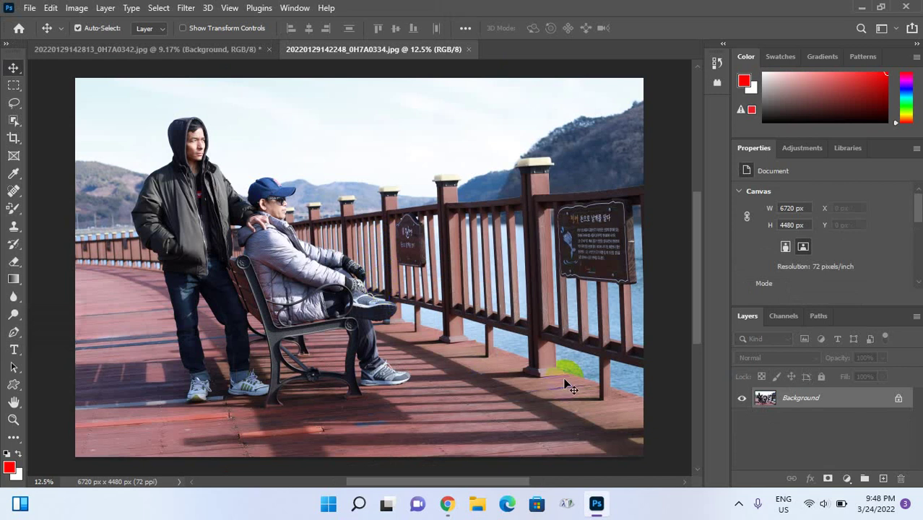
Step: Run Sky Replacement on the bench photo and drag its dialog to the right
click(51, 10)
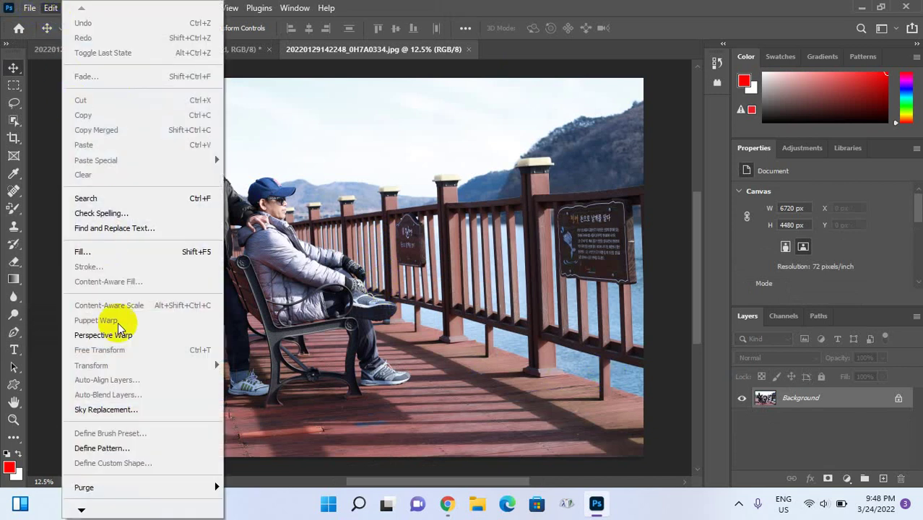
click(106, 409)
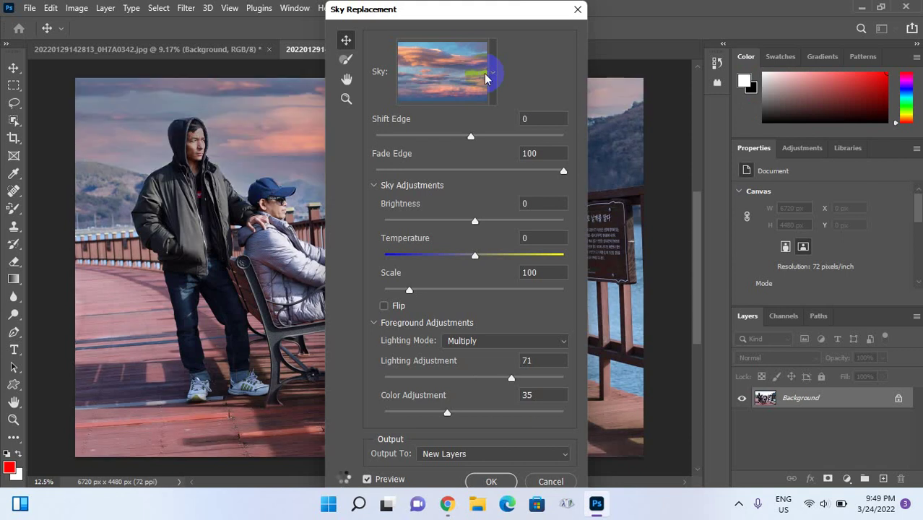
drag(490, 11, 807, 26)
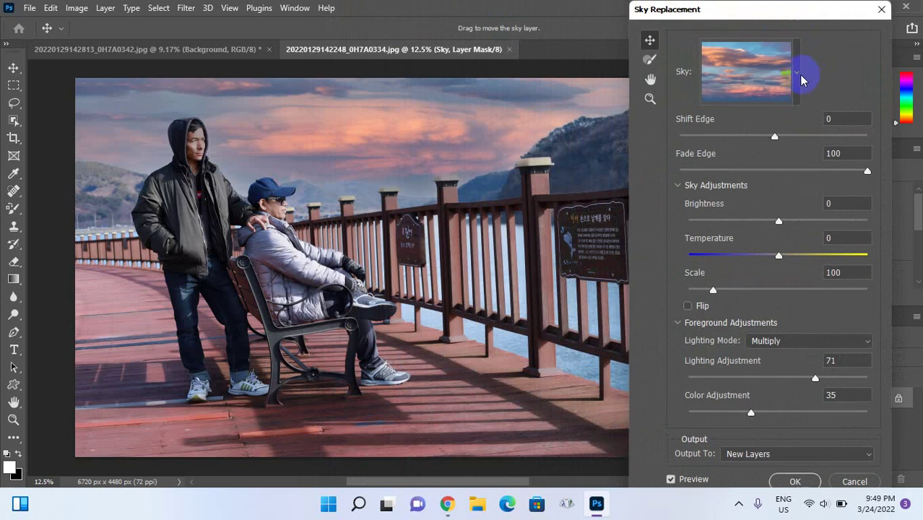
Step: Try a dark cloudy sunset sky, then pick the purple sunset preset from Sunsets
click(798, 73)
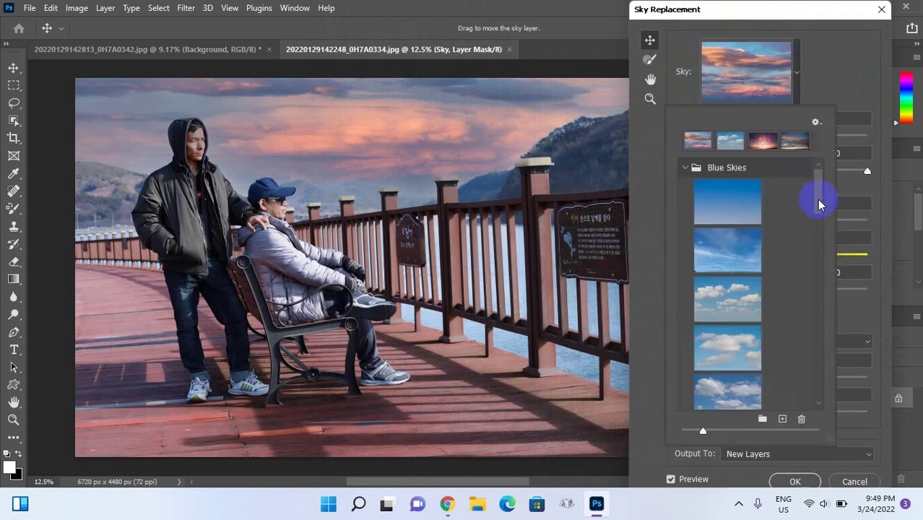
drag(818, 208, 816, 256)
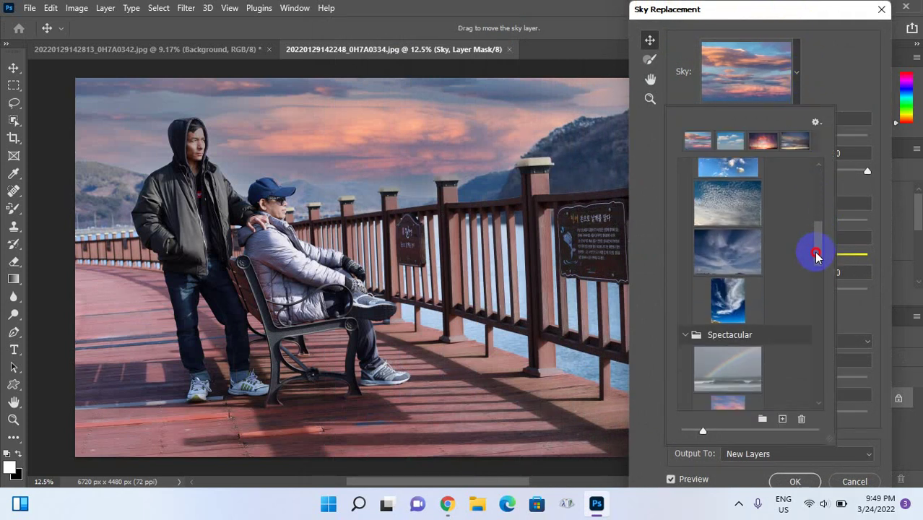
drag(818, 247, 824, 334)
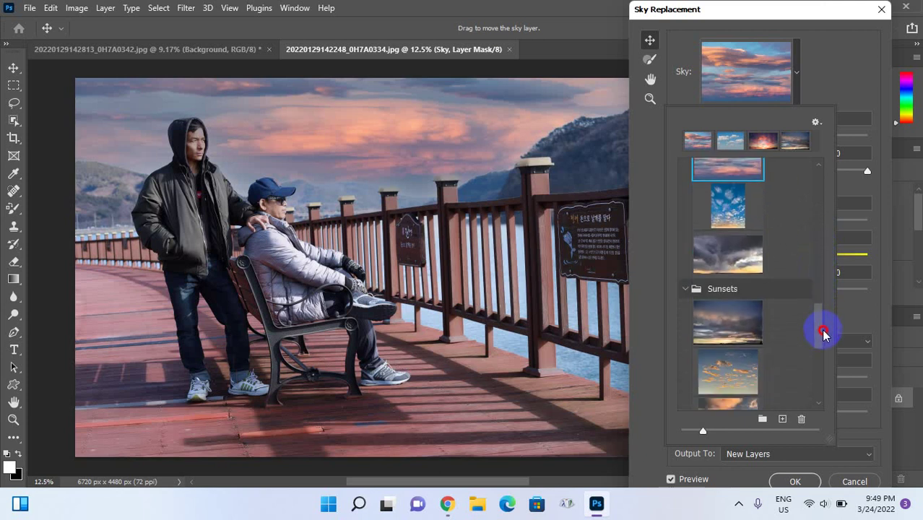
click(721, 258)
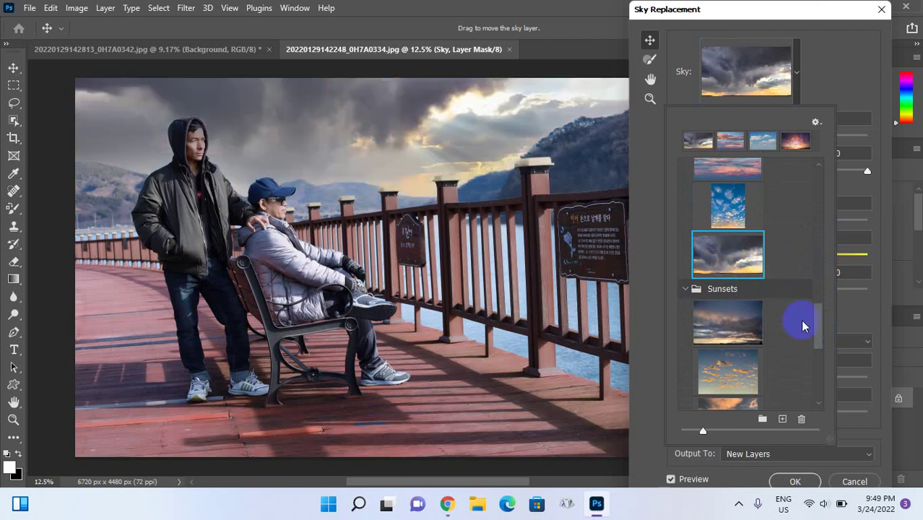
drag(817, 330, 820, 370)
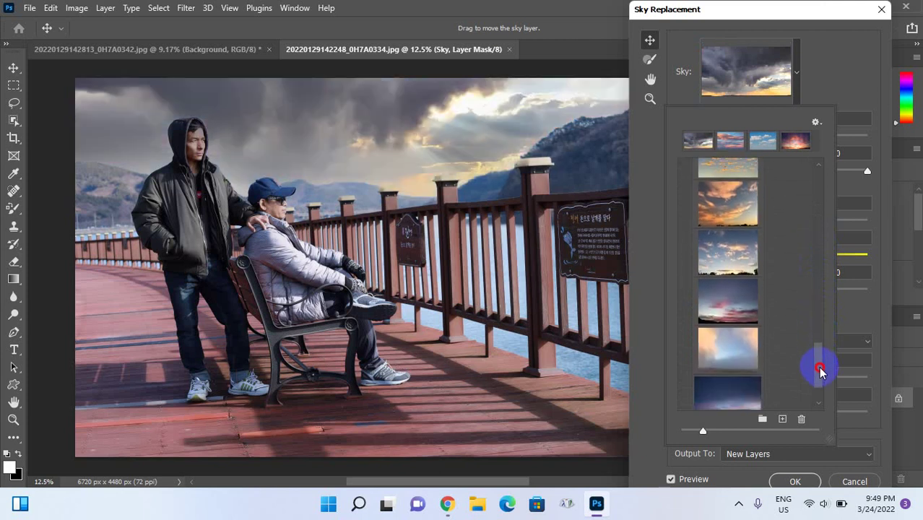
click(730, 303)
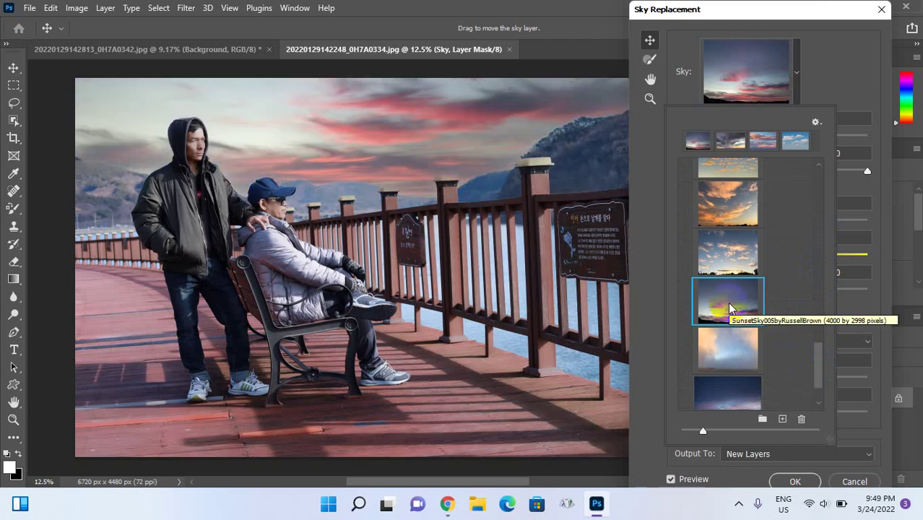
mouse_move(819, 366)
mouse_down()
mouse_move(821, 401)
mouse_move(817, 169)
mouse_up()
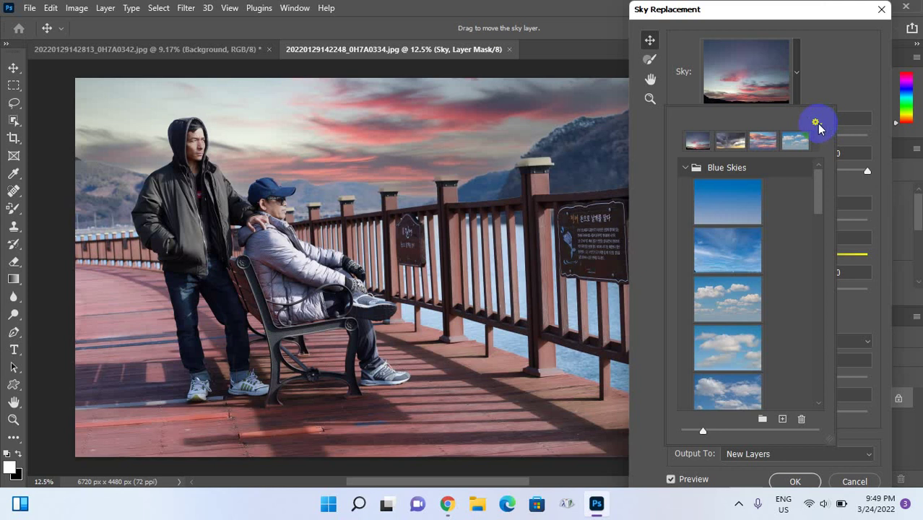
Step: Choose Import Skies > From Images from the sky preset gear menu
click(821, 127)
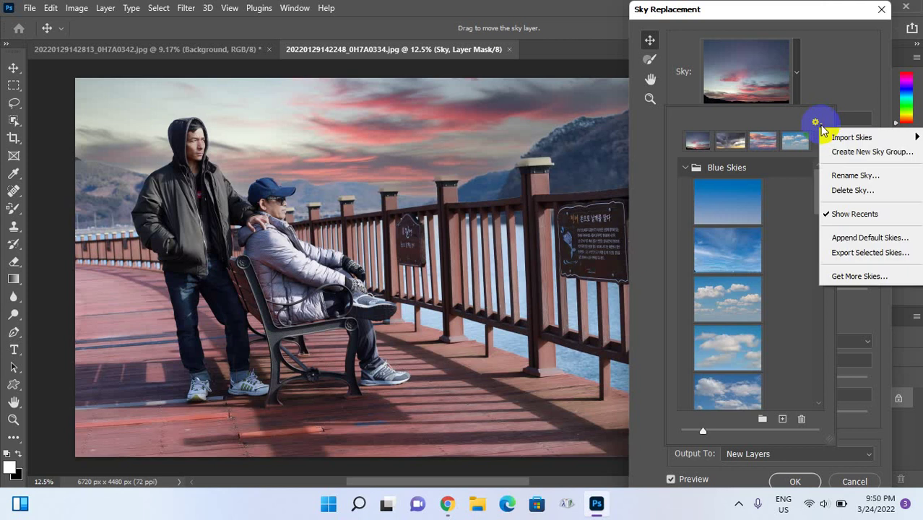
mouse_move(860, 137)
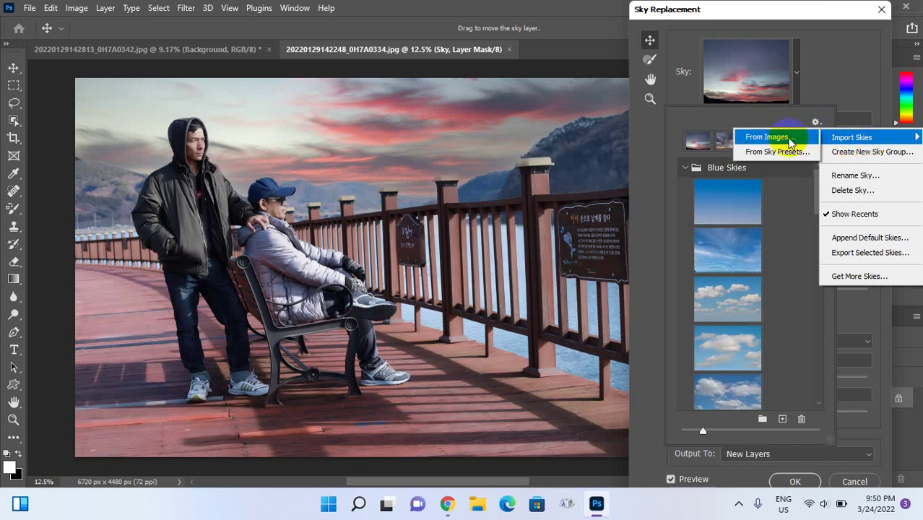
click(770, 138)
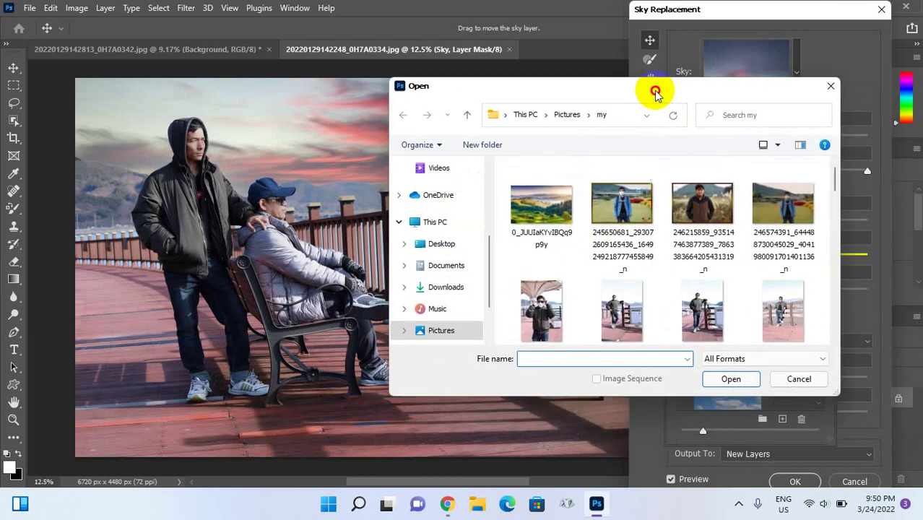
Step: Load the hh sunset picture from the Pictures folder into the Sky Replacement presets
drag(740, 130, 700, 60)
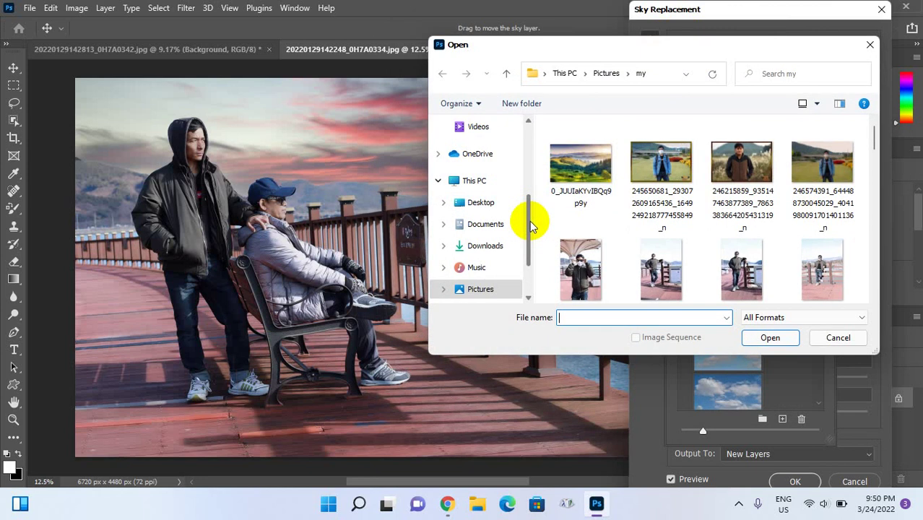
click(484, 289)
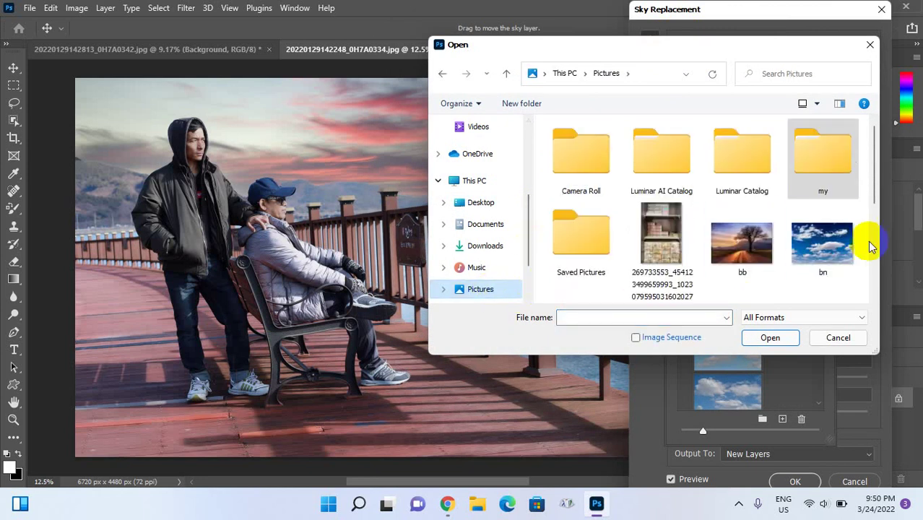
drag(872, 193, 849, 260)
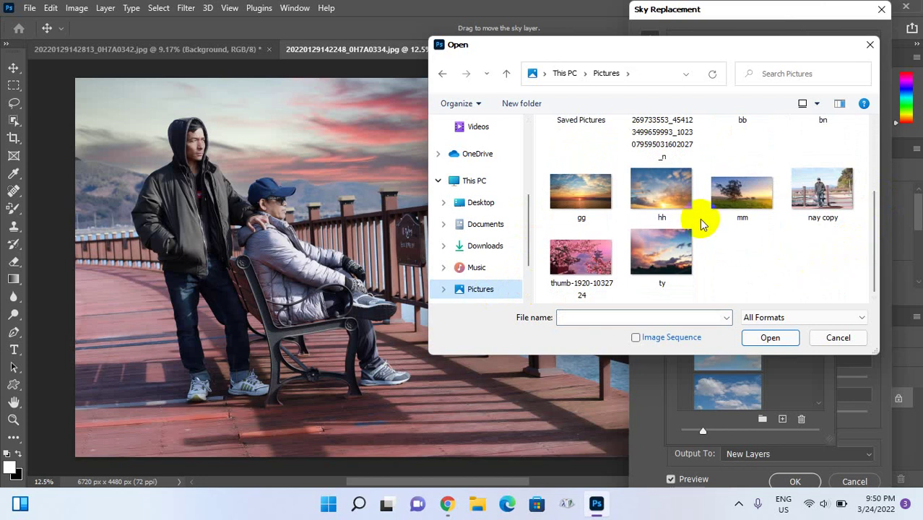
click(648, 193)
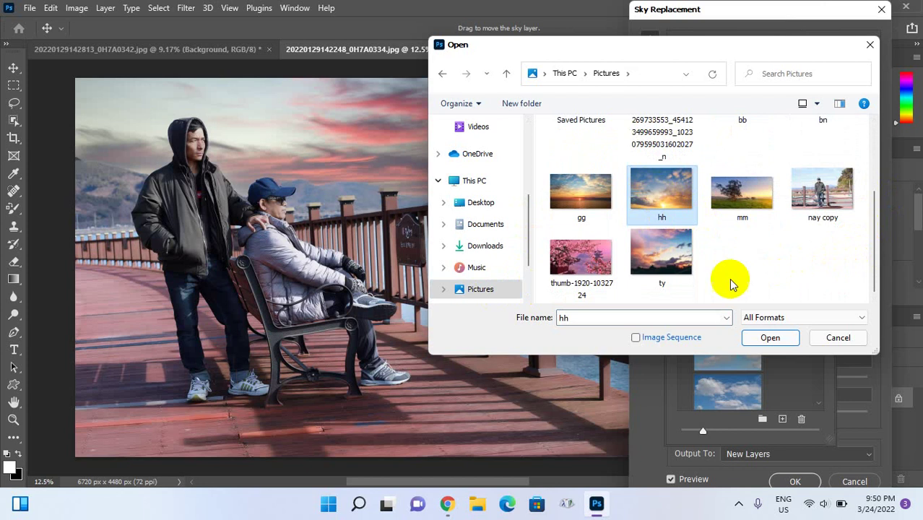
click(766, 337)
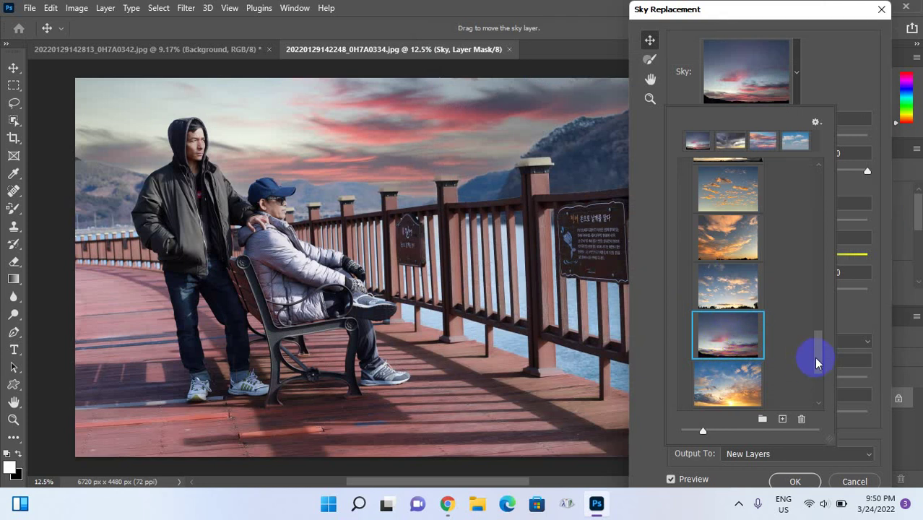
Step: Apply the SunsetSky001 dark-cloud golden sunset preset and drag it slightly higher above the boardwalk
mouse_move(815, 359)
mouse_down()
mouse_move(820, 384)
mouse_move(820, 326)
mouse_move(825, 332)
mouse_up()
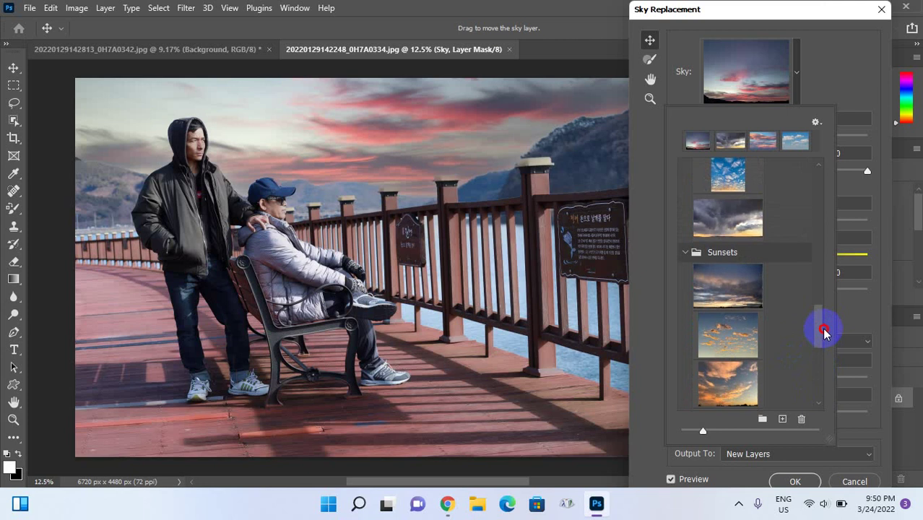
click(738, 298)
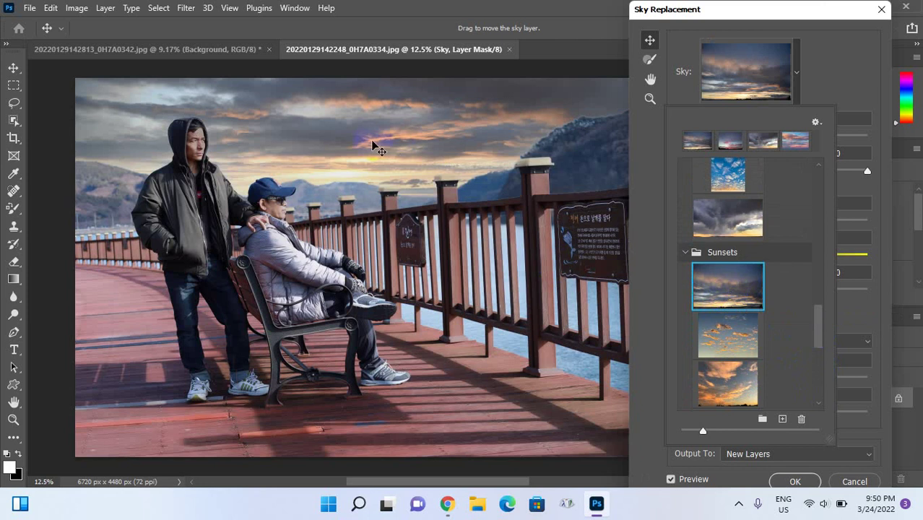
click(364, 168)
mouse_move(363, 161)
mouse_down()
mouse_move(367, 121)
mouse_move(367, 140)
mouse_move(461, 140)
mouse_move(264, 153)
mouse_move(410, 157)
mouse_move(357, 146)
mouse_up()
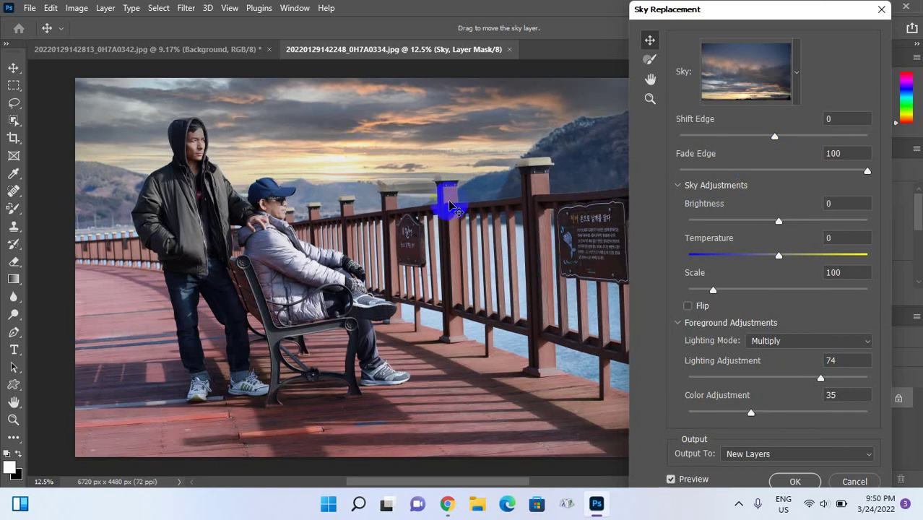
Step: Set the sunset sky's Shift Edge to 9 and Brightness to -9
drag(775, 139, 783, 140)
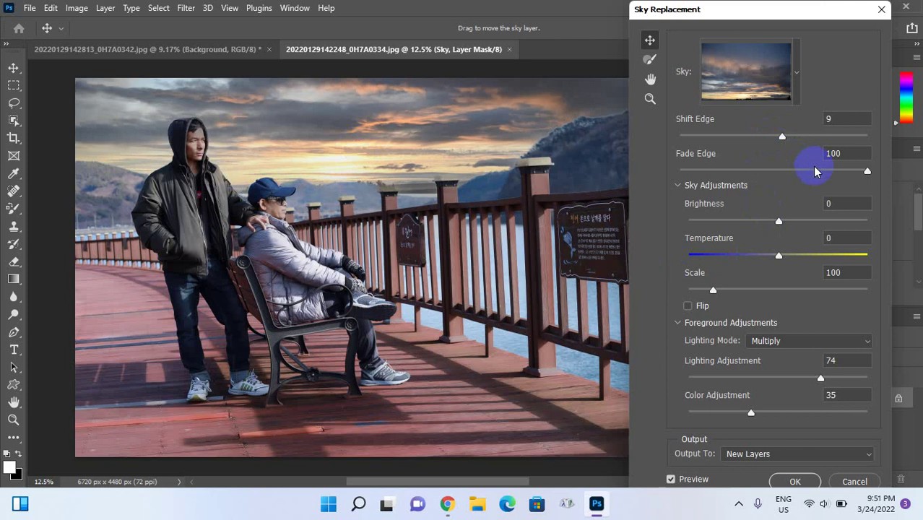
mouse_move(778, 222)
mouse_down()
mouse_move(760, 221)
mouse_move(770, 221)
mouse_up()
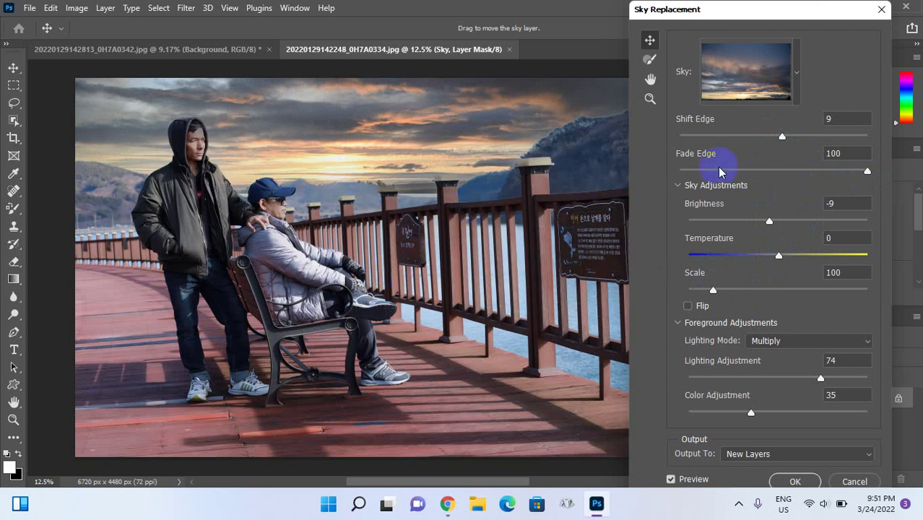
click(795, 71)
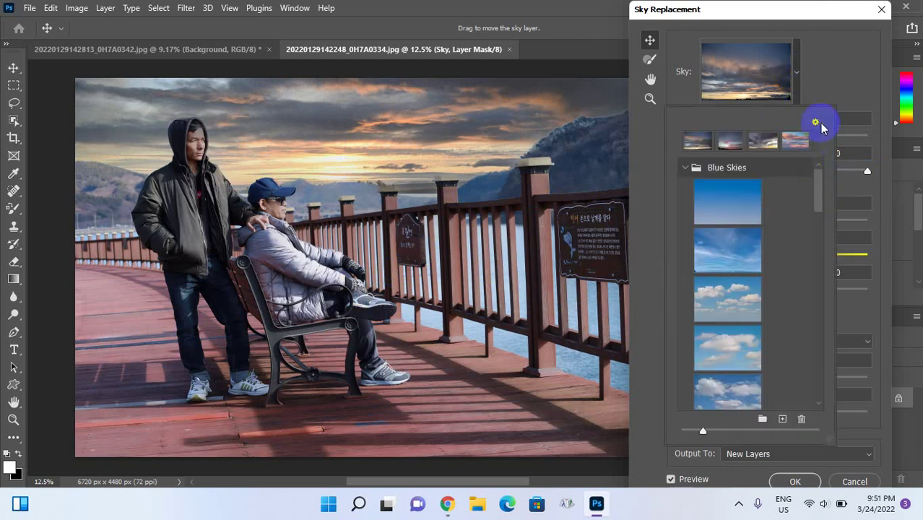
Step: Import the bn blue-sky image from Pictures as a new sky preset via Import Skies > From Images
click(816, 123)
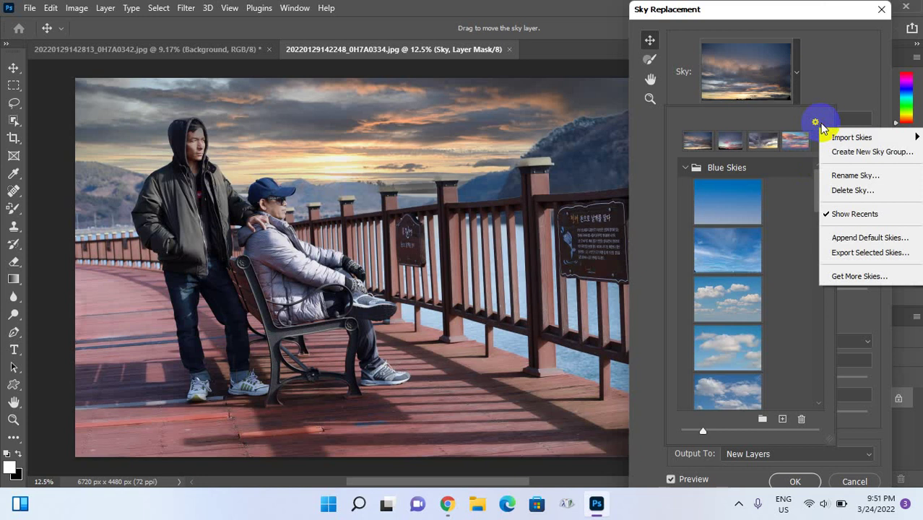
click(850, 138)
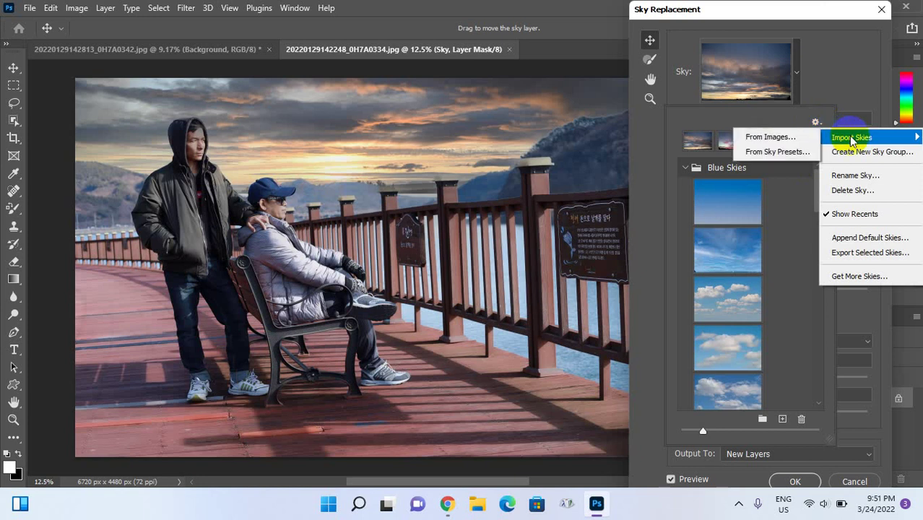
click(775, 141)
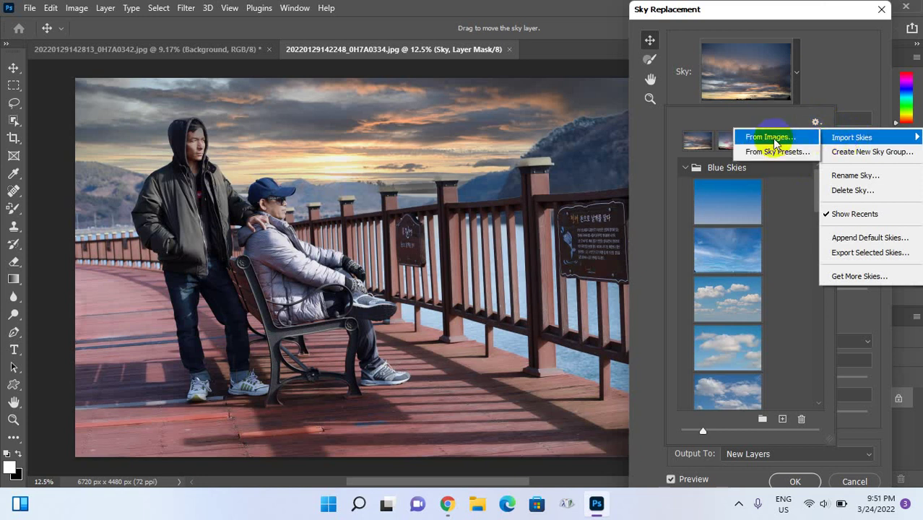
click(775, 141)
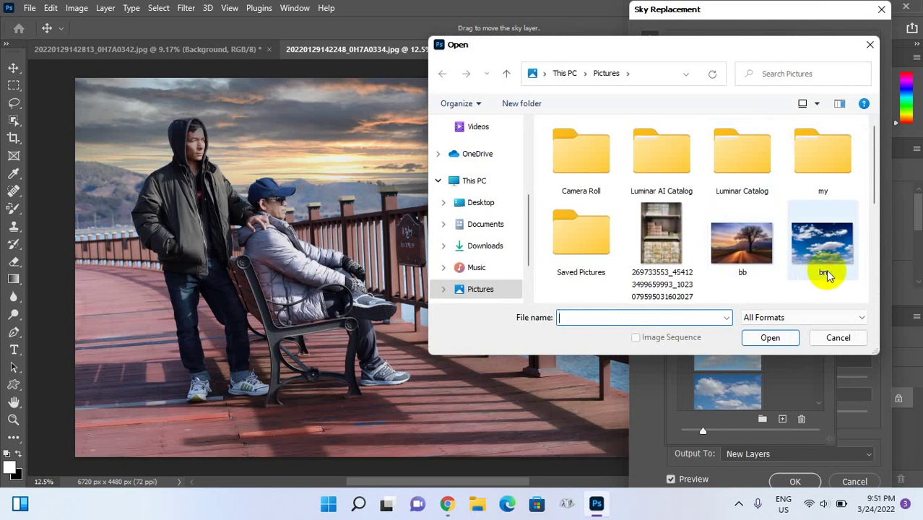
scroll(834, 253, down, 1)
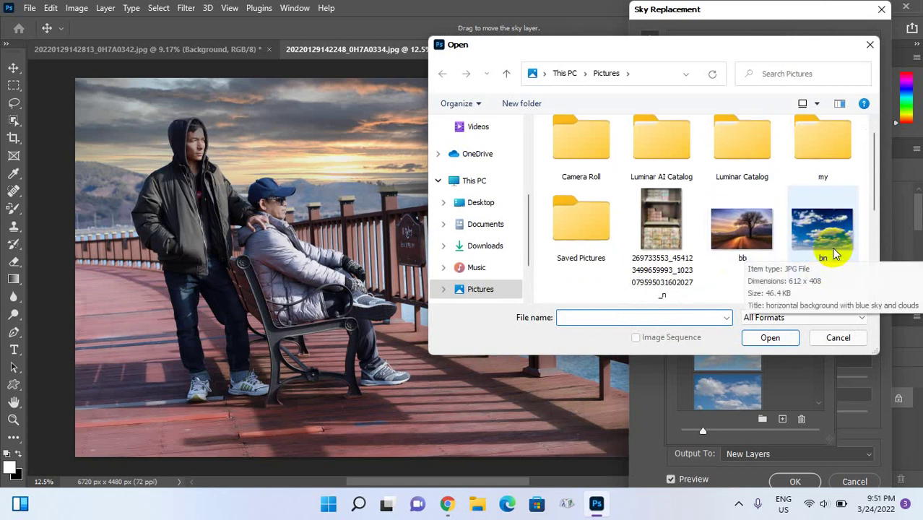
scroll(831, 253, down, 3)
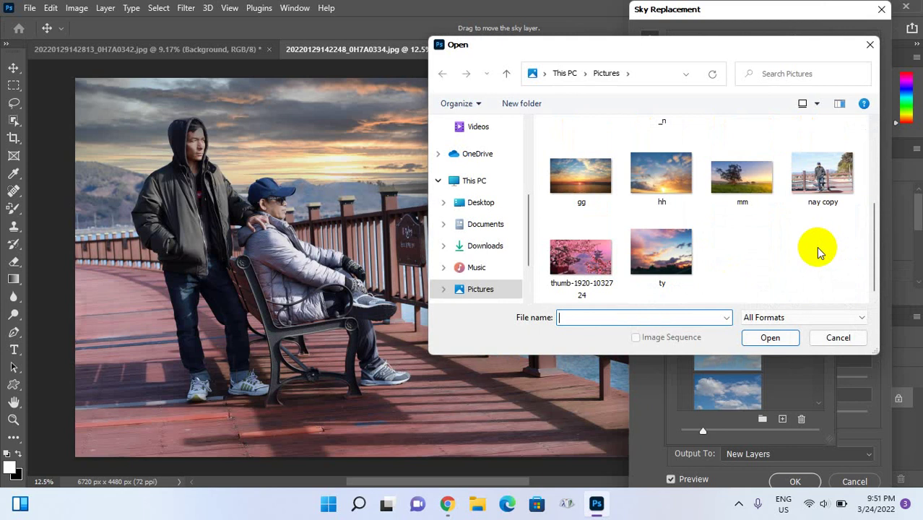
scroll(826, 256, up, 2)
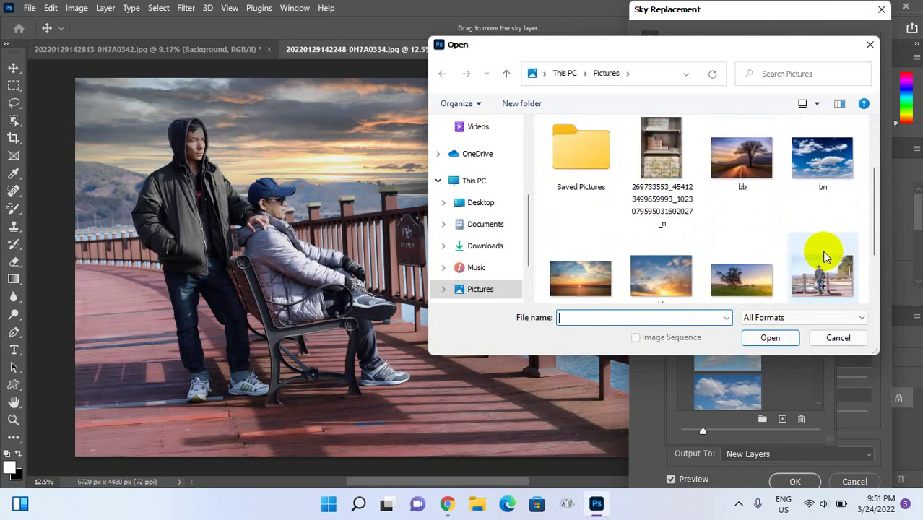
click(819, 162)
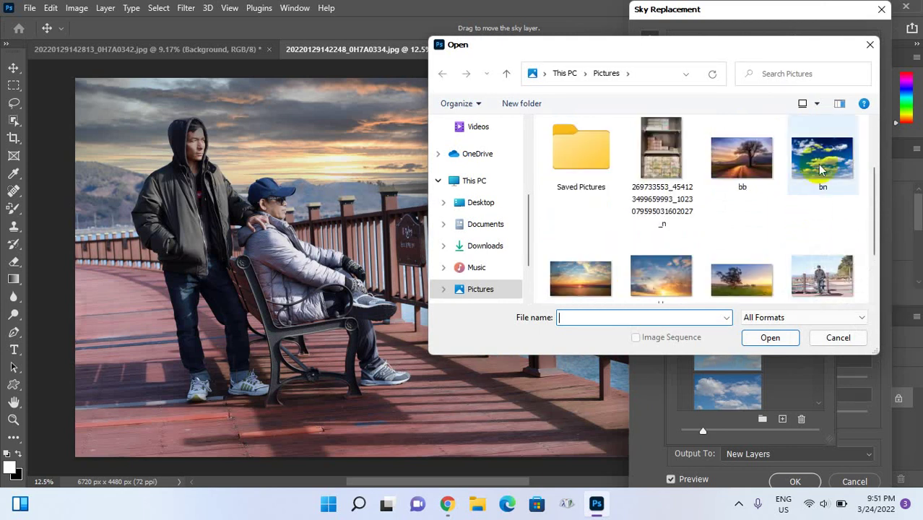
click(769, 337)
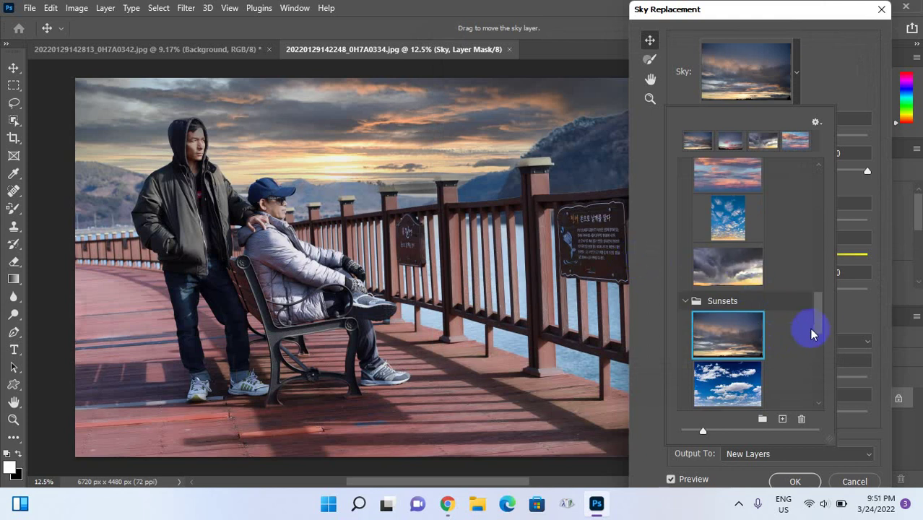
drag(820, 318, 810, 206)
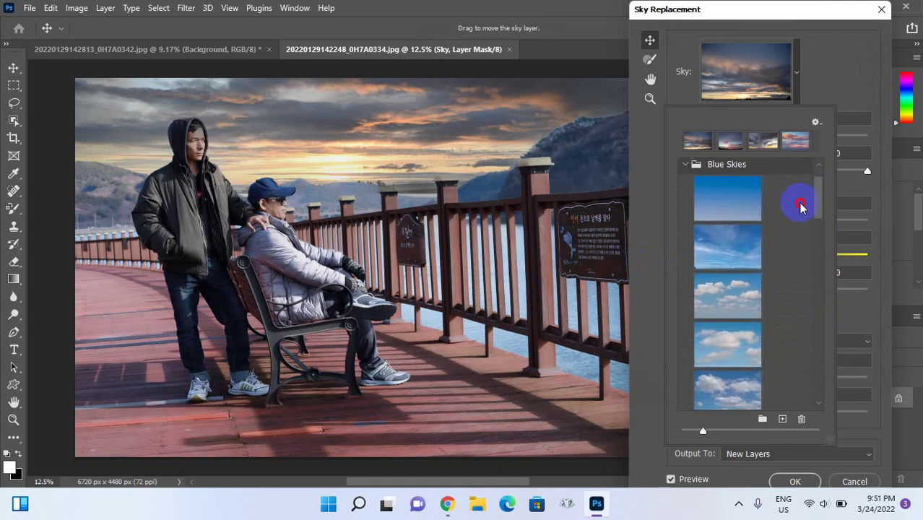
Step: Try a tall wispy Blue Skies preset, then apply the imported bn fluffy-cloud sky instead
drag(811, 205, 799, 247)
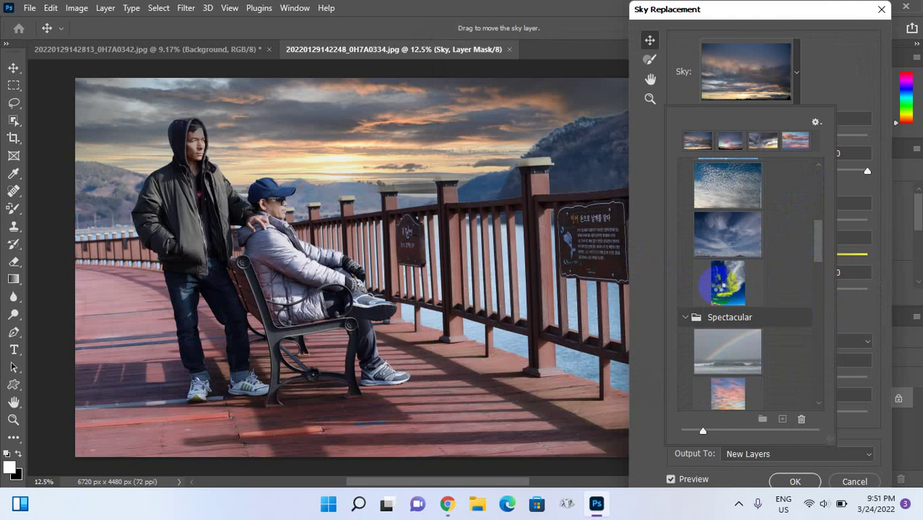
click(722, 283)
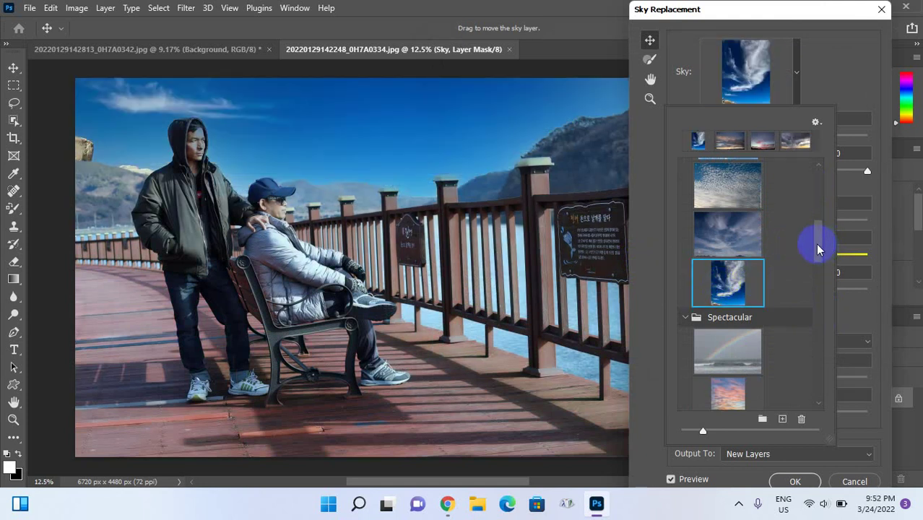
drag(820, 244, 808, 311)
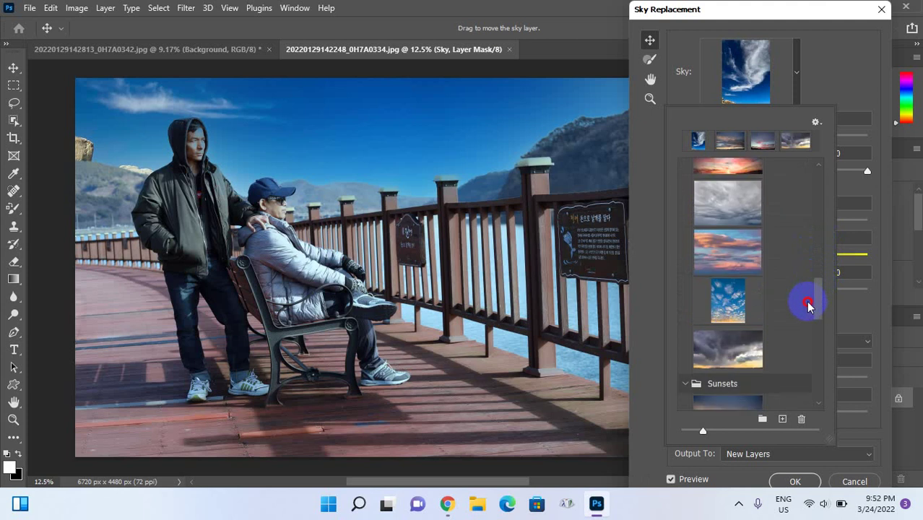
scroll(807, 312, down, 2)
scroll(806, 318, down, 2)
scroll(805, 318, down, 1)
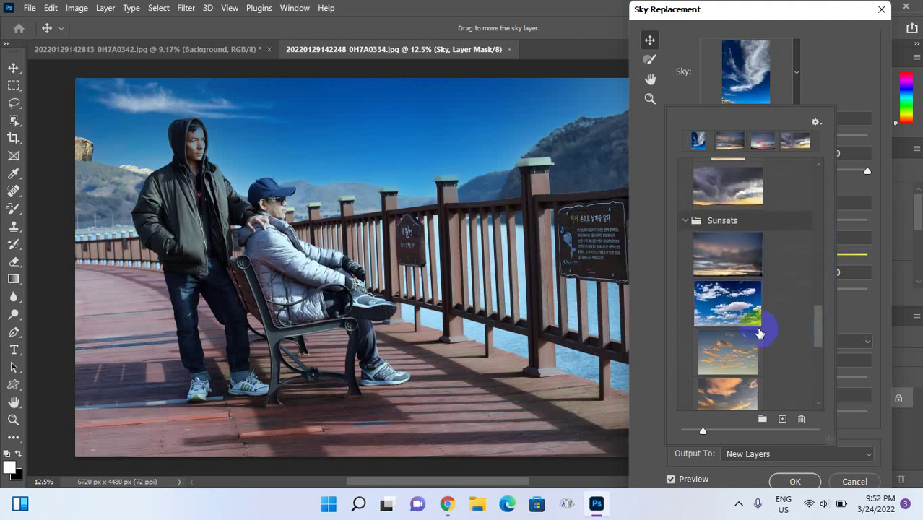
click(730, 311)
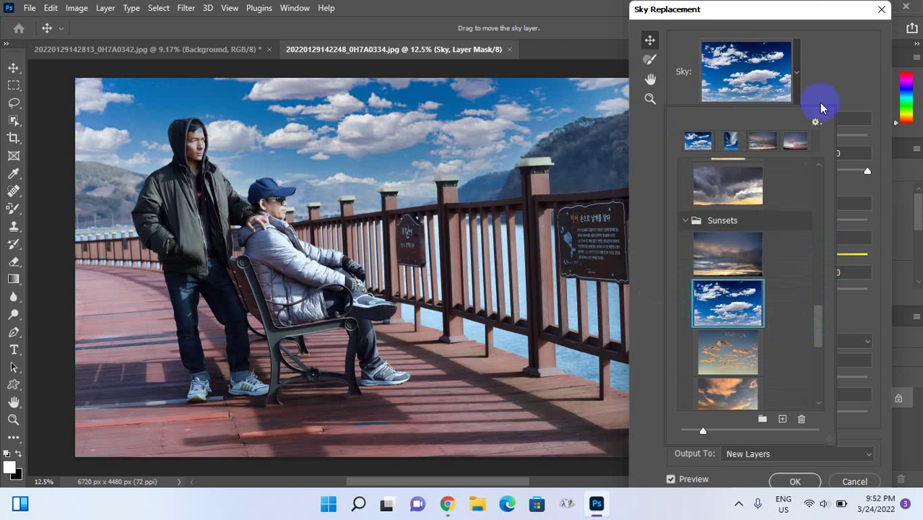
Step: Readjust Shift Edge and drag the blue cloud sky's Brightness down to -25
click(798, 72)
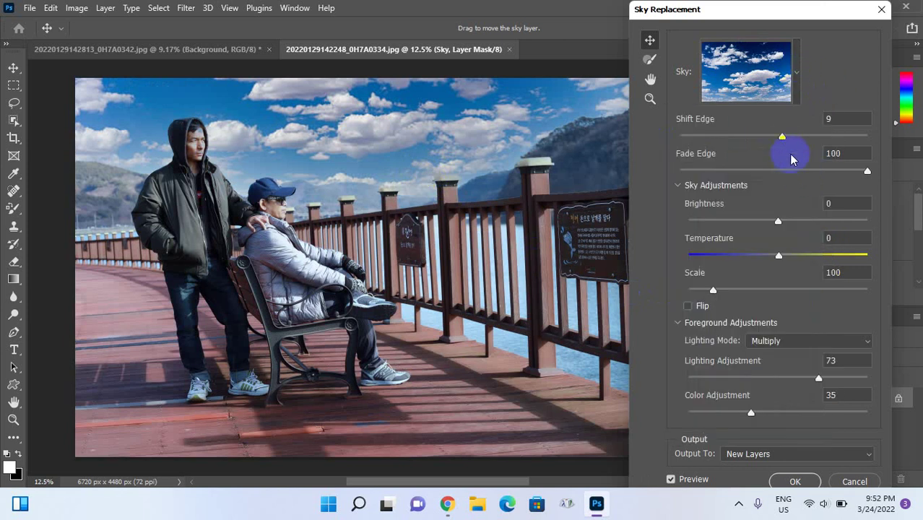
mouse_move(783, 137)
mouse_down()
mouse_move(769, 138)
mouse_move(783, 137)
mouse_up()
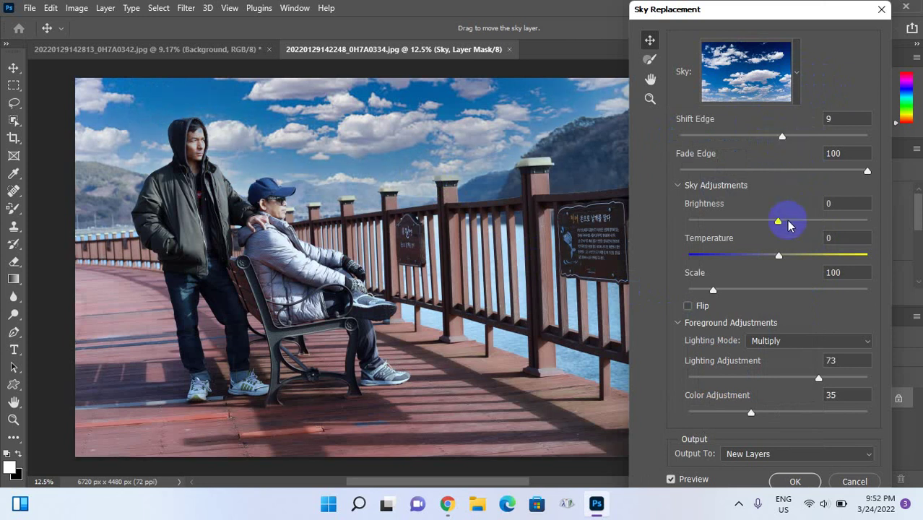
drag(789, 226, 743, 221)
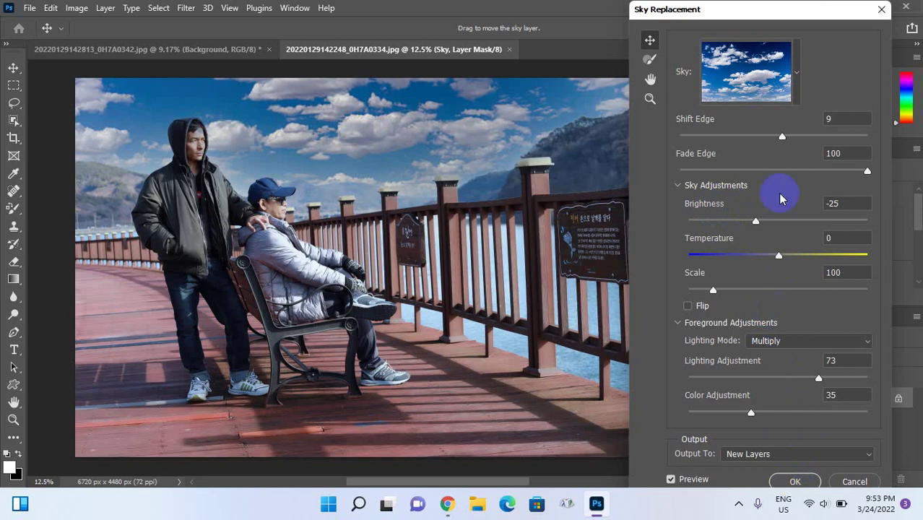
click(798, 73)
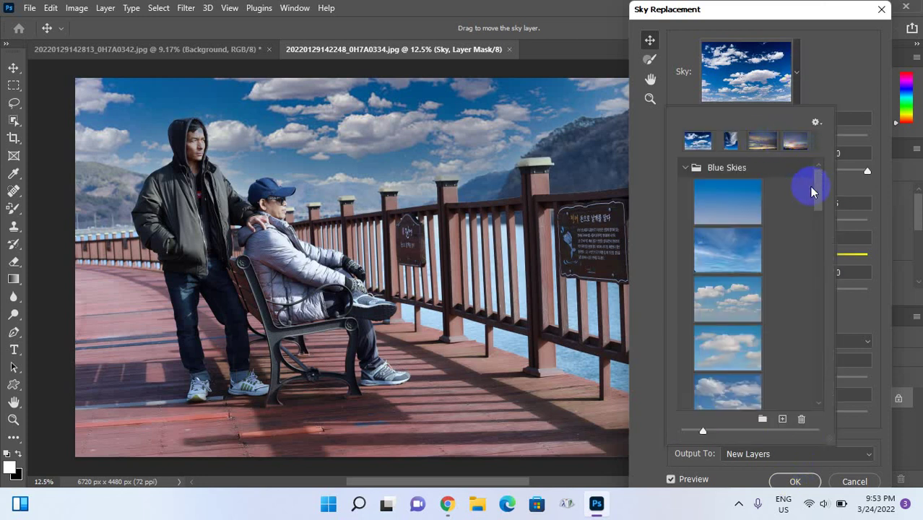
Step: Swap the blue sky for the pink sunset-cloud preset from the Sunsets group
drag(817, 188, 815, 272)
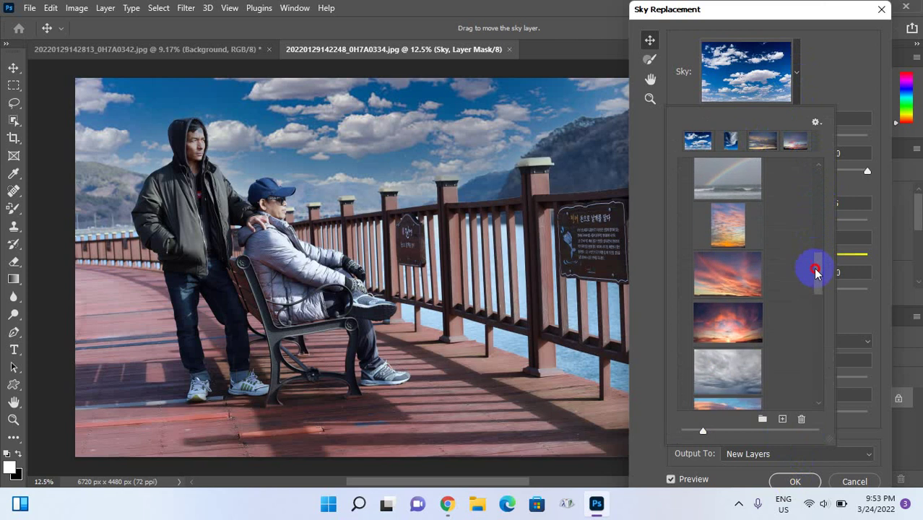
drag(816, 273, 821, 300)
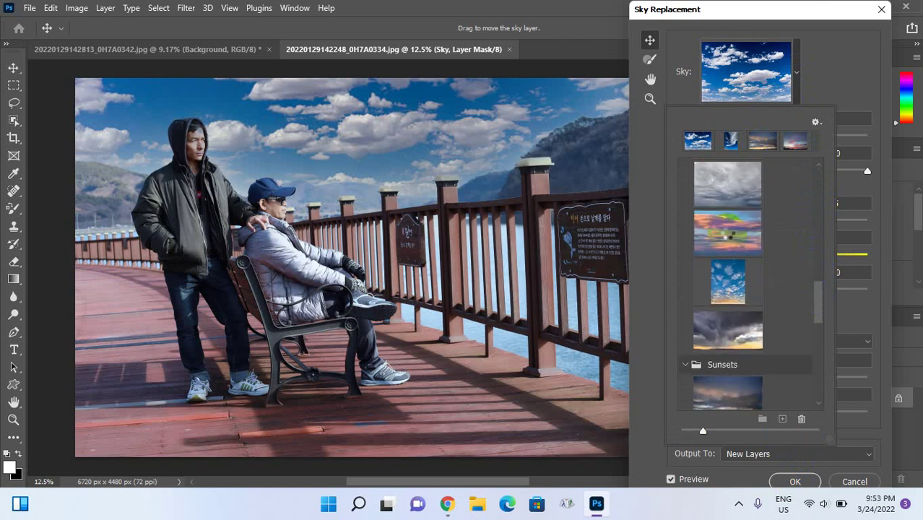
click(729, 232)
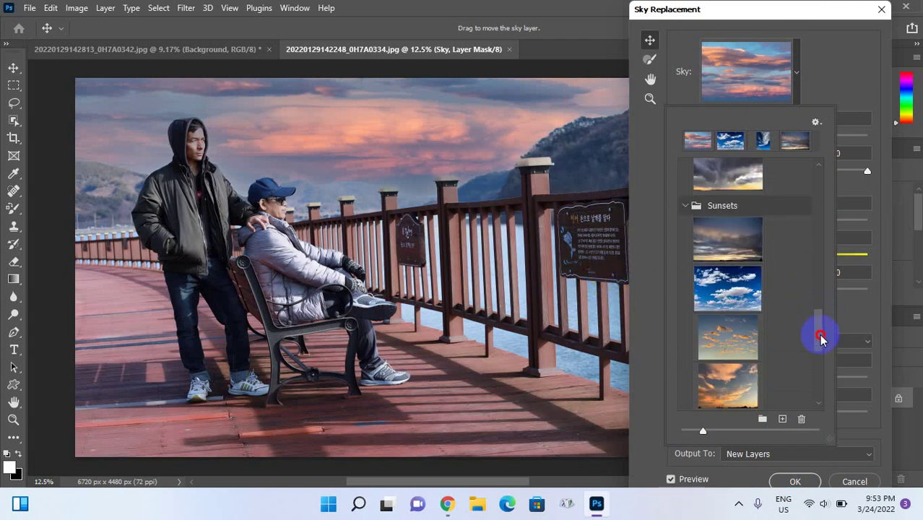
mouse_move(819, 312)
mouse_down()
mouse_move(810, 370)
mouse_move(788, 228)
mouse_up()
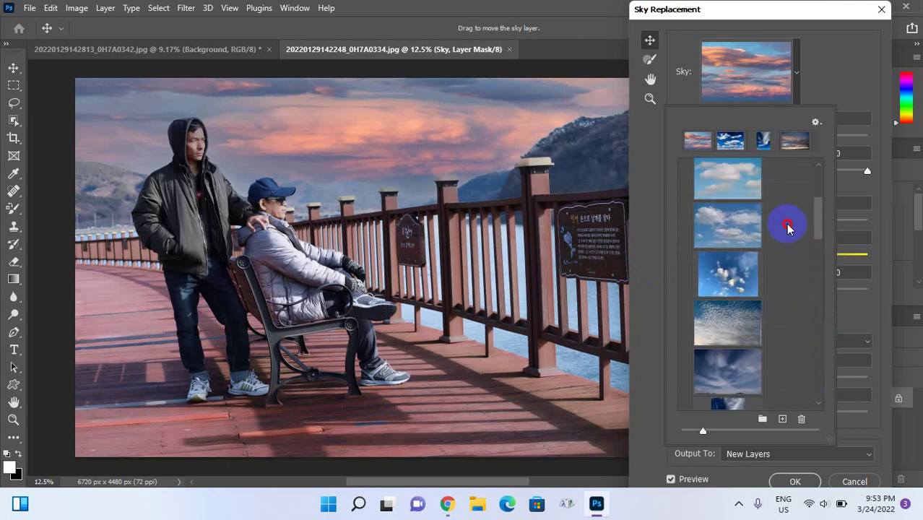
drag(789, 229, 806, 335)
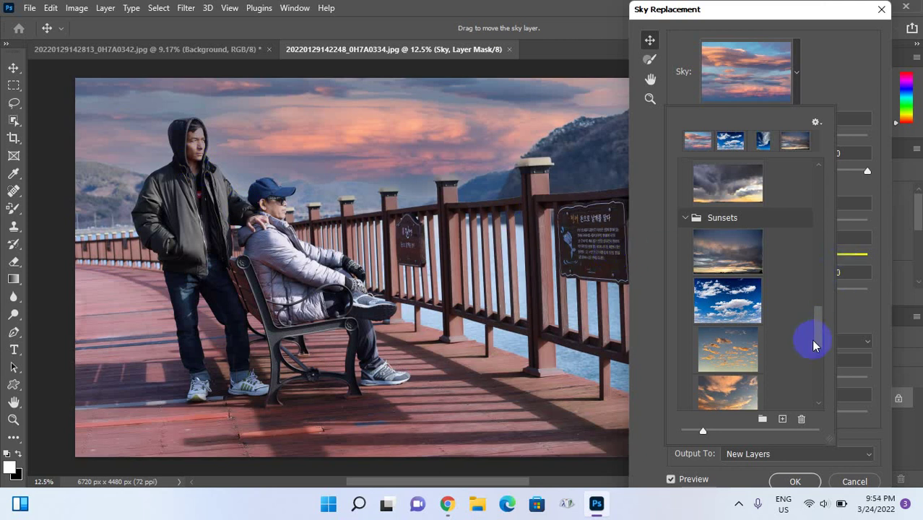
mouse_move(816, 332)
mouse_down()
mouse_move(828, 372)
mouse_move(820, 177)
mouse_up()
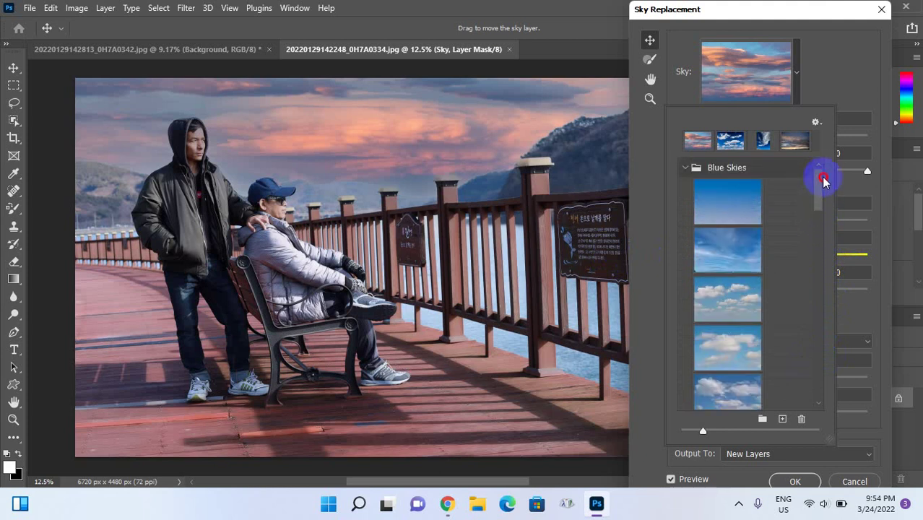
click(794, 82)
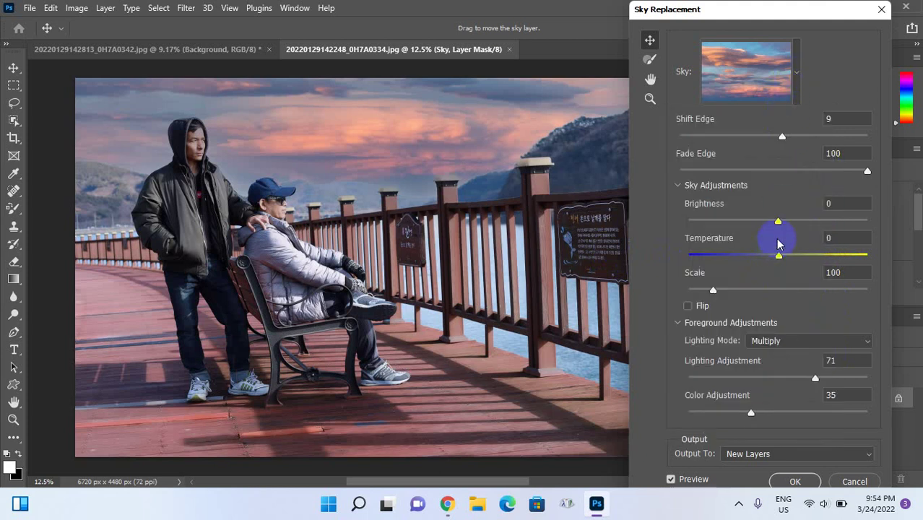
Step: Set the sunset sky's Brightness to -9 and Shift Edge to 4
drag(778, 220, 770, 224)
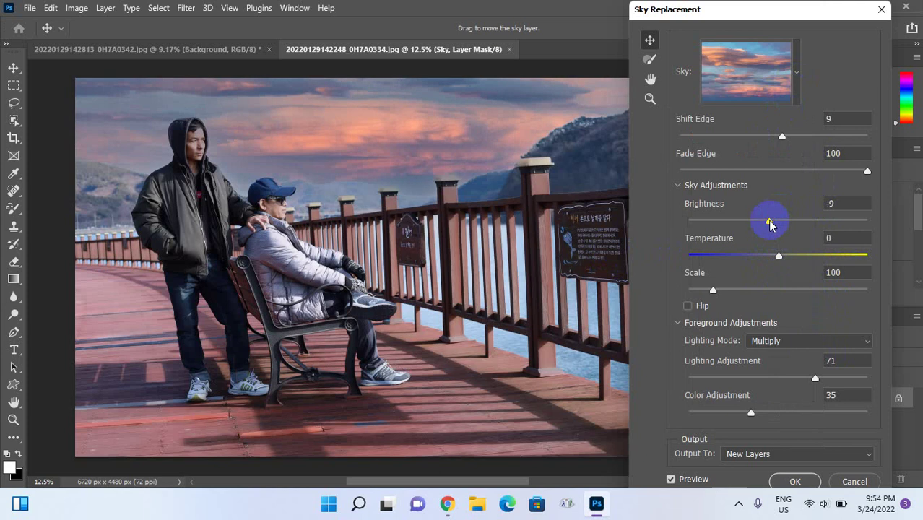
drag(782, 136, 777, 137)
mouse_move(395, 135)
mouse_down()
mouse_move(400, 92)
mouse_move(390, 204)
mouse_move(394, 188)
mouse_up()
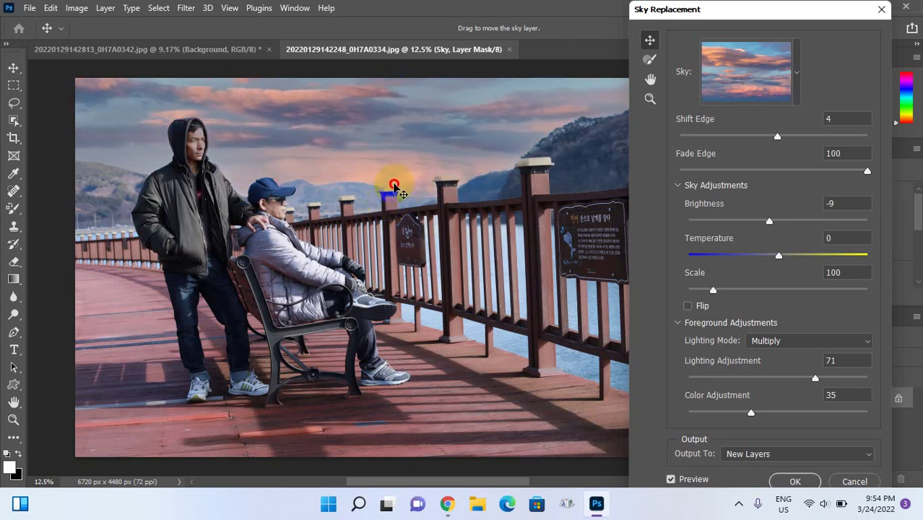
Step: Reposition the sunset clouds, scale the sky to 104, and move it higher
mouse_move(409, 137)
mouse_down()
mouse_move(403, 195)
mouse_move(404, 165)
mouse_up()
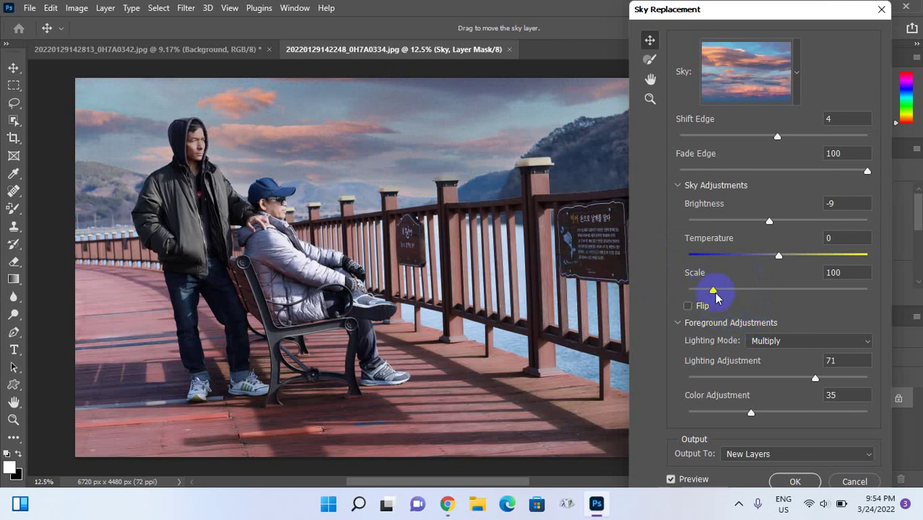
drag(716, 298, 706, 294)
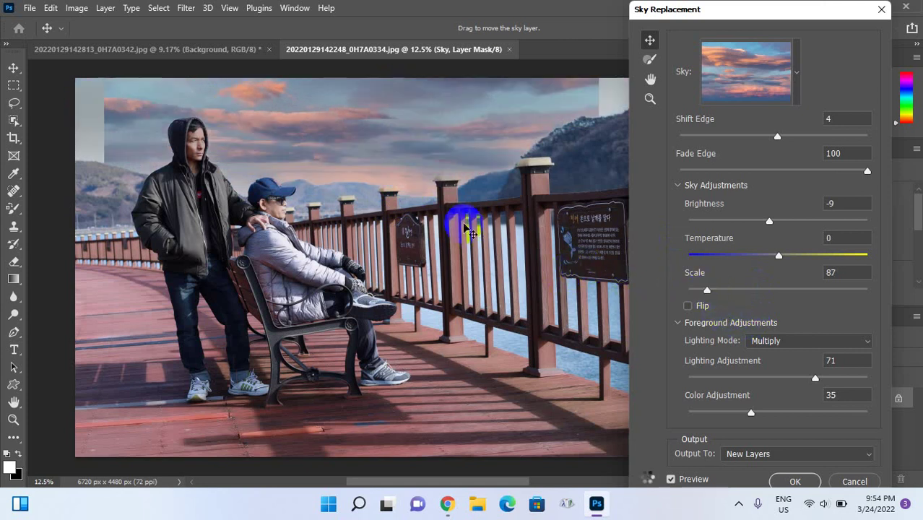
drag(321, 152, 325, 143)
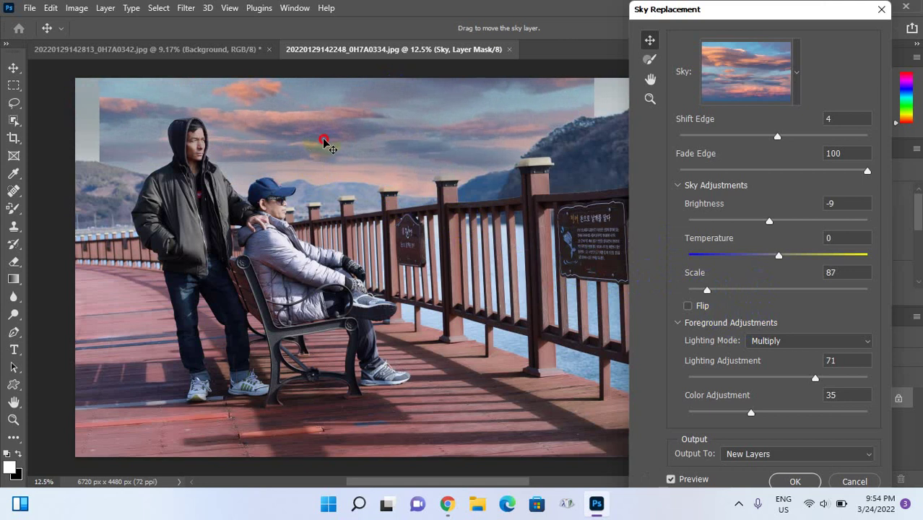
drag(709, 295, 718, 298)
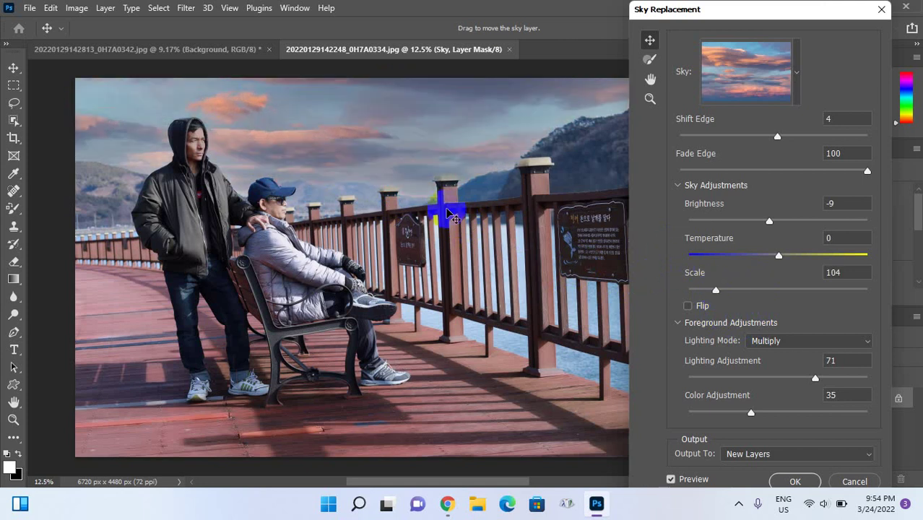
drag(398, 166, 396, 144)
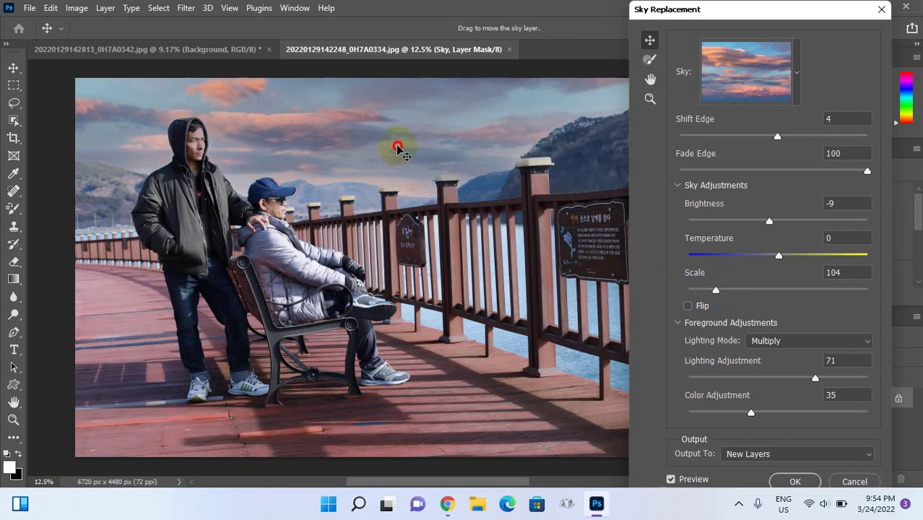
Step: Output the sky to a new Sky Replacement Group and toggle its visibility to compare before and after
click(797, 482)
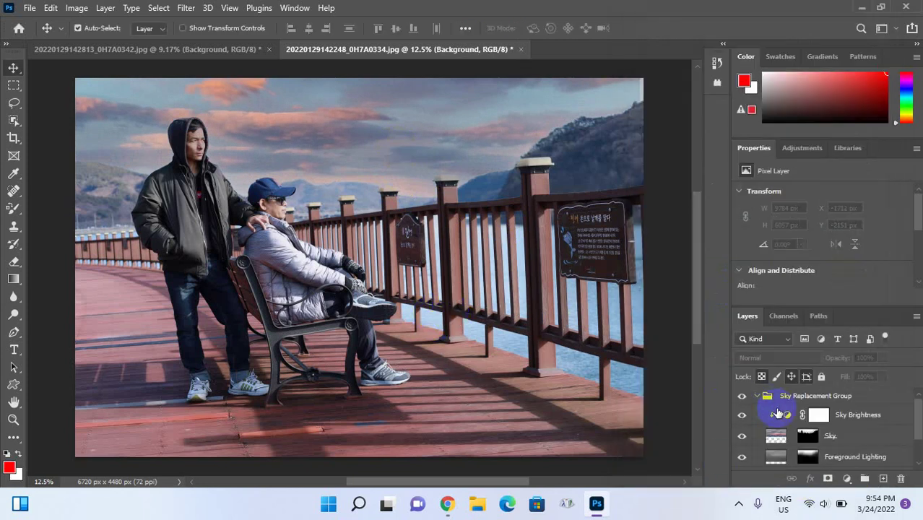
click(757, 396)
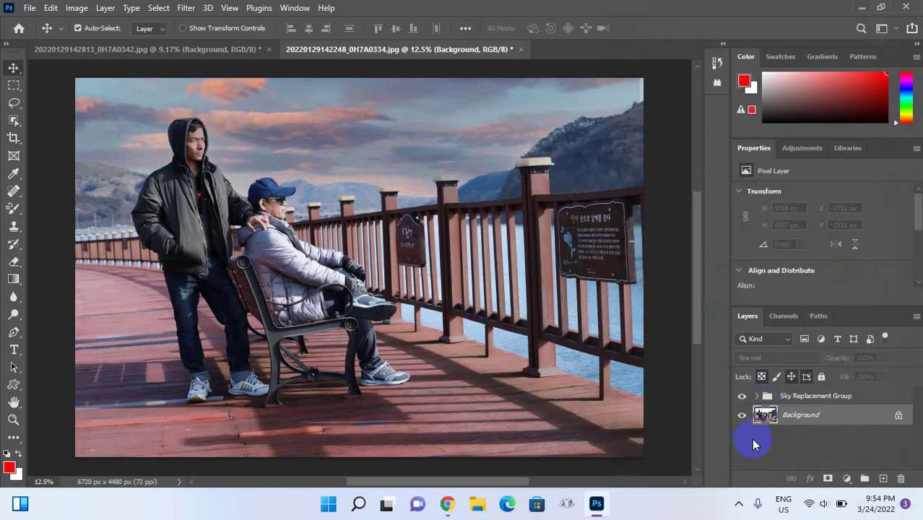
click(741, 397)
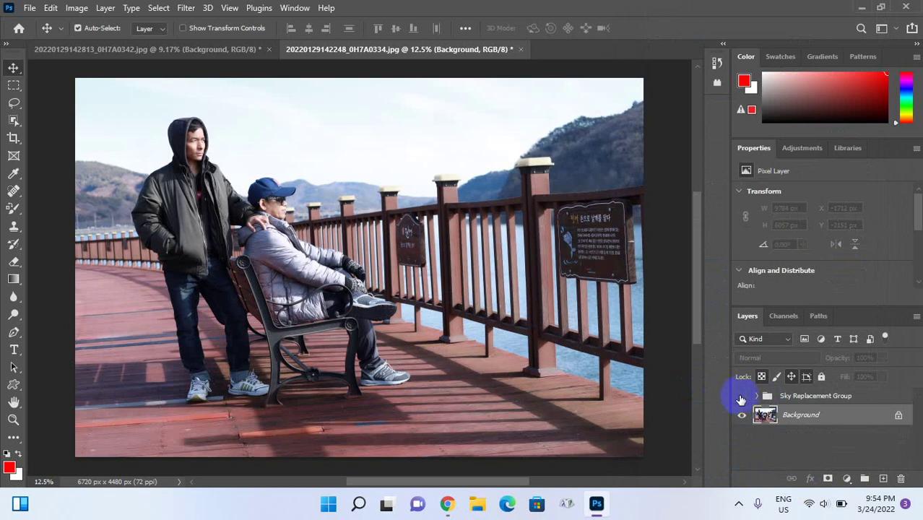
click(741, 397)
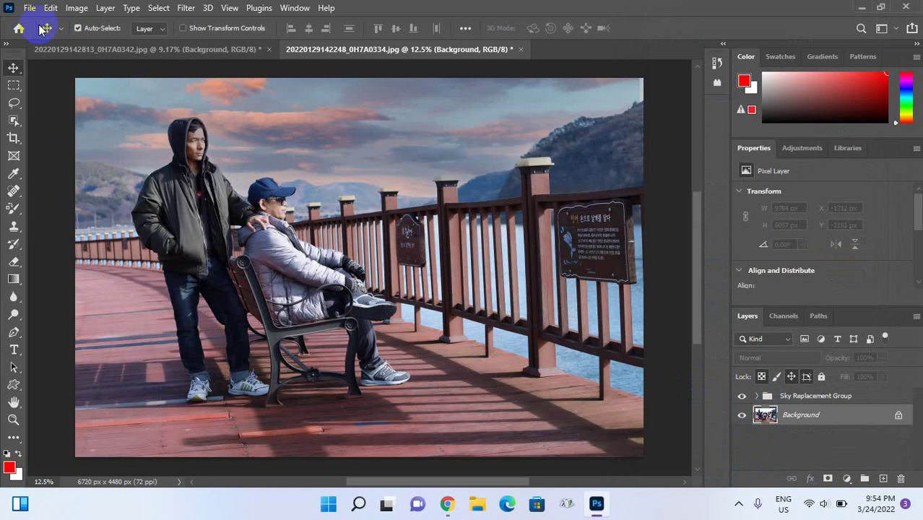
drag(51, 52, 390, 248)
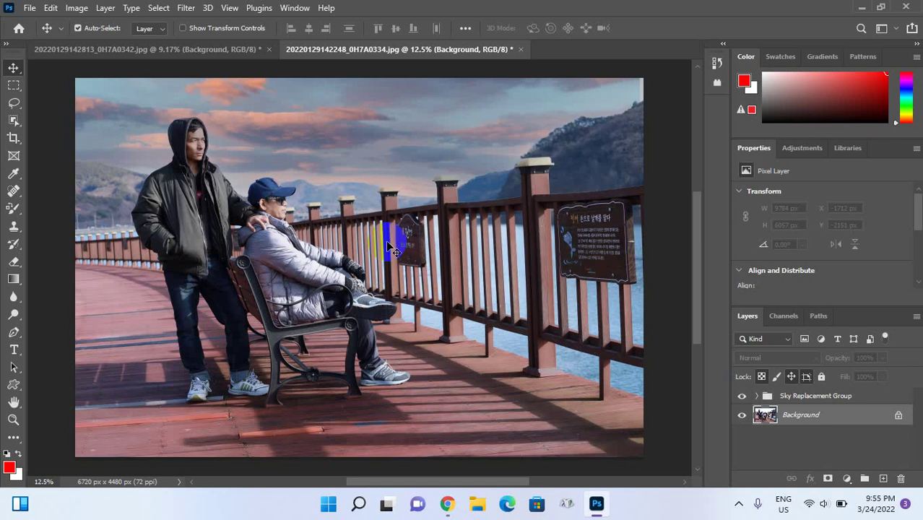
click(742, 396)
click(742, 396)
click(210, 49)
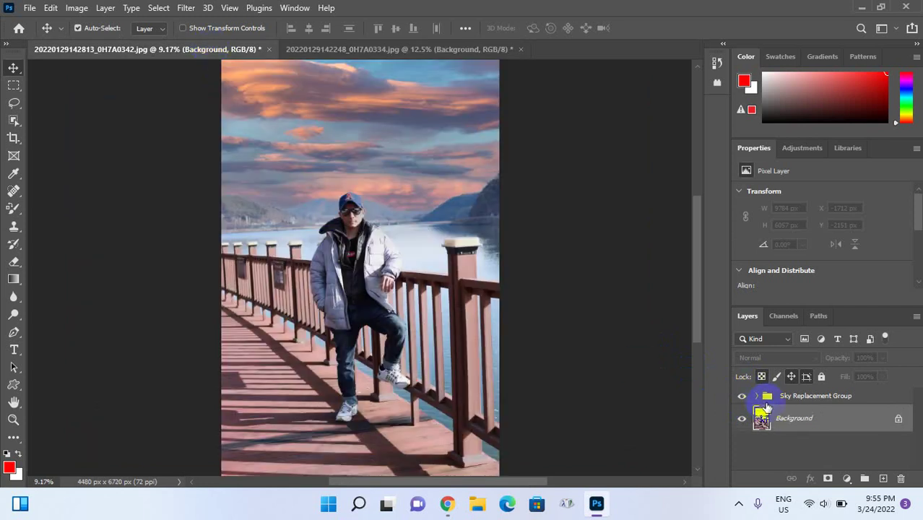
click(742, 396)
click(742, 397)
click(744, 399)
click(744, 399)
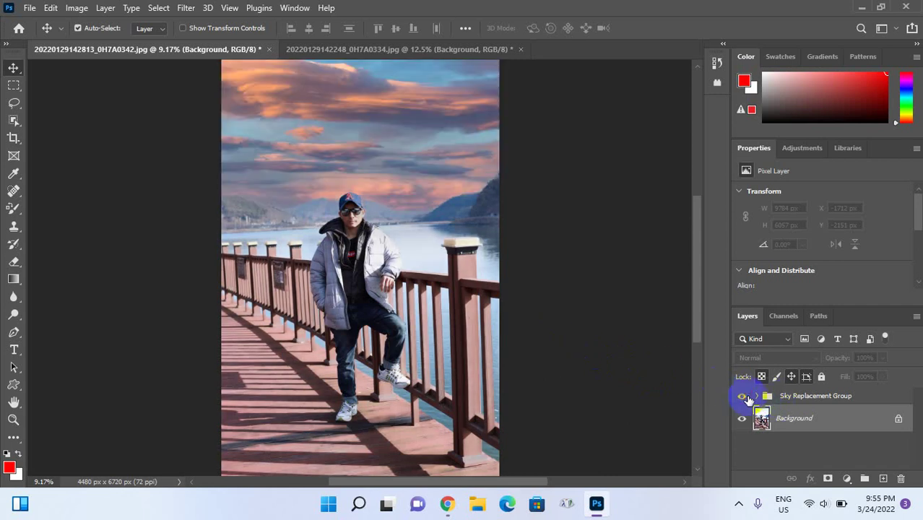